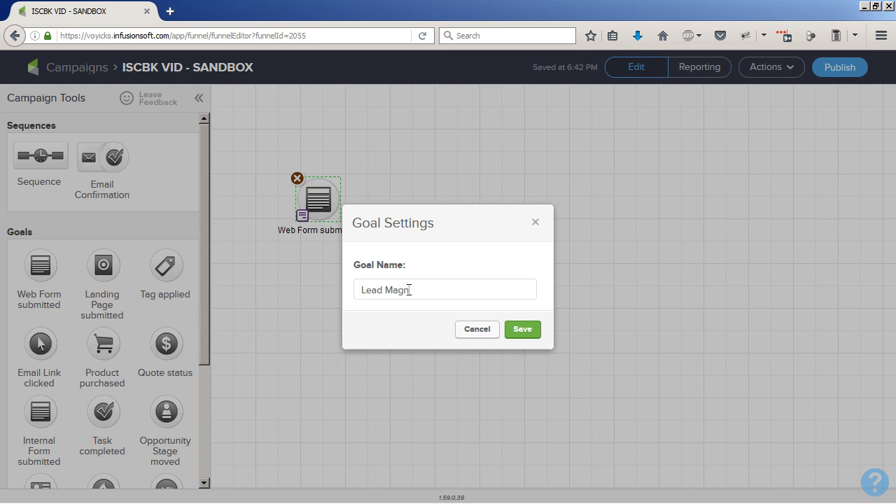
# - Name the web form goal Lead Magnet Request and save its settings
pyautogui.press('BackSpace')
pyautogui.press('BackSpace')
pyautogui.press('BackSpace')
pyautogui.press('BackSpace')
pyautogui.write('equest')
pyautogui.click(521, 331)
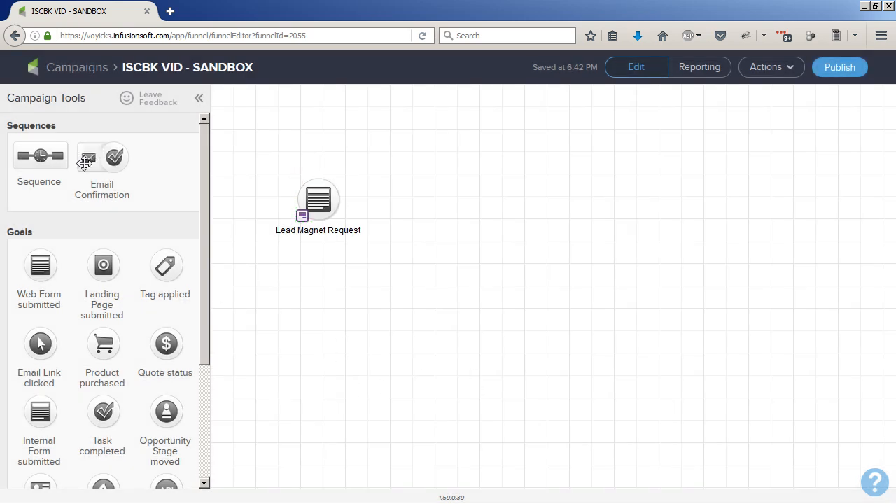
# - Add a sequence to the right of the web form goal and name it Lead Magnet Delivery
pyautogui.moveTo(37, 156); pyautogui.dragTo(410, 189)
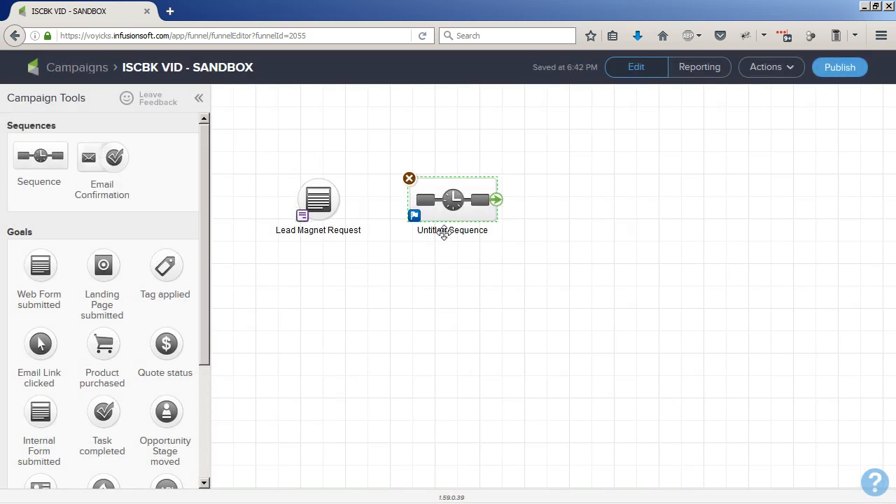
pyautogui.click(446, 231)
pyautogui.write('Lead Mag')
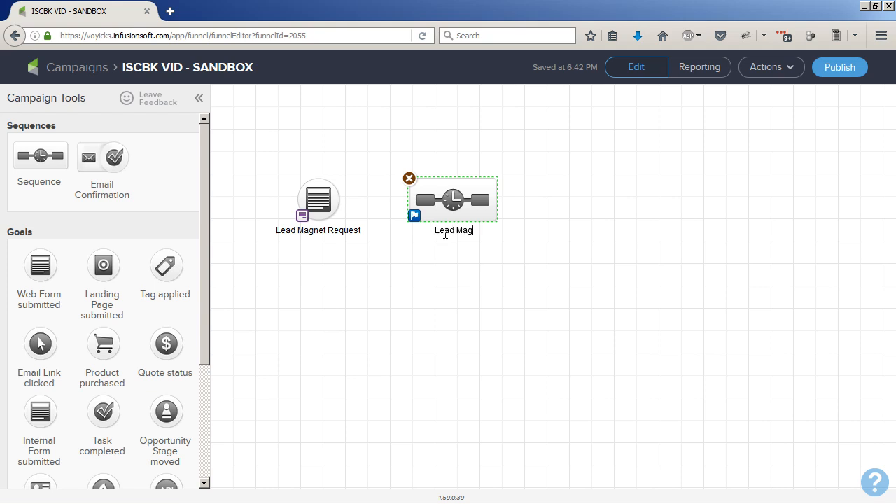
pyautogui.write('net Delivery')
pyautogui.click(415, 265)
pyautogui.moveTo(492, 209); pyautogui.dragTo(470, 210)
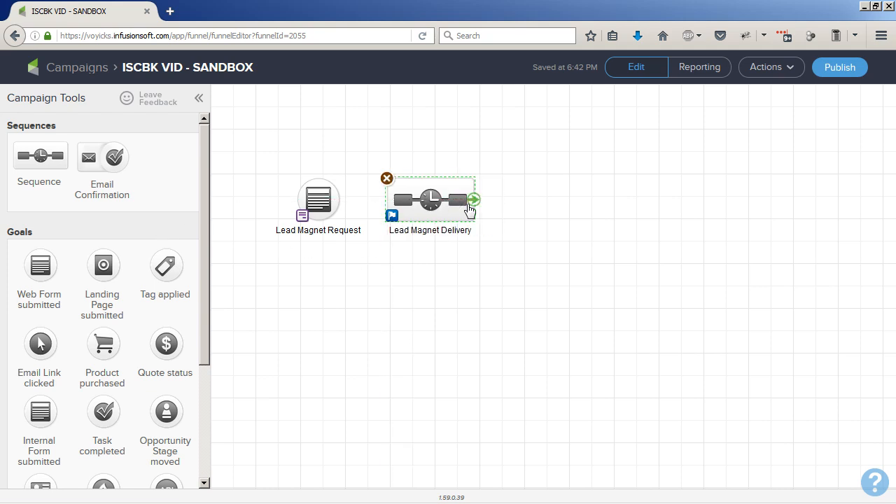
# - Add an Email Link clicked goal after the sequence and name it Download Lead Magnet
pyautogui.moveTo(40, 343); pyautogui.dragTo(544, 247)
pyautogui.click(462, 265)
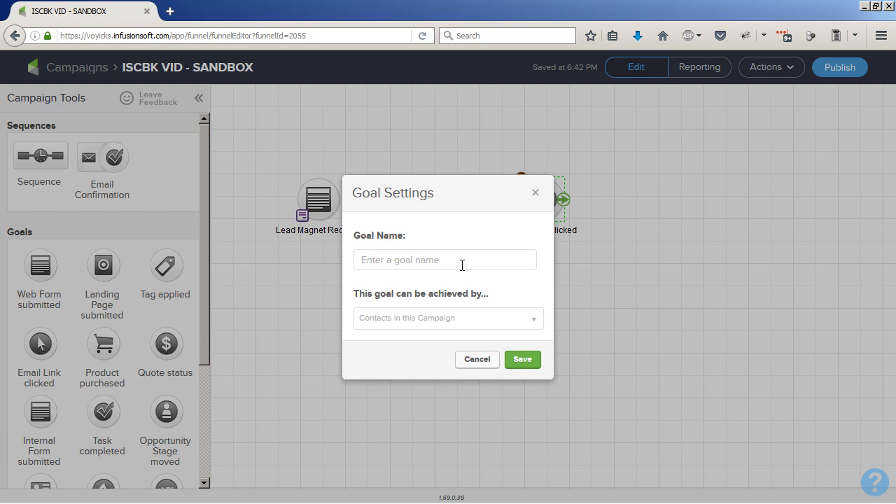
pyautogui.write('Download Lead Magnet')
pyautogui.click(523, 360)
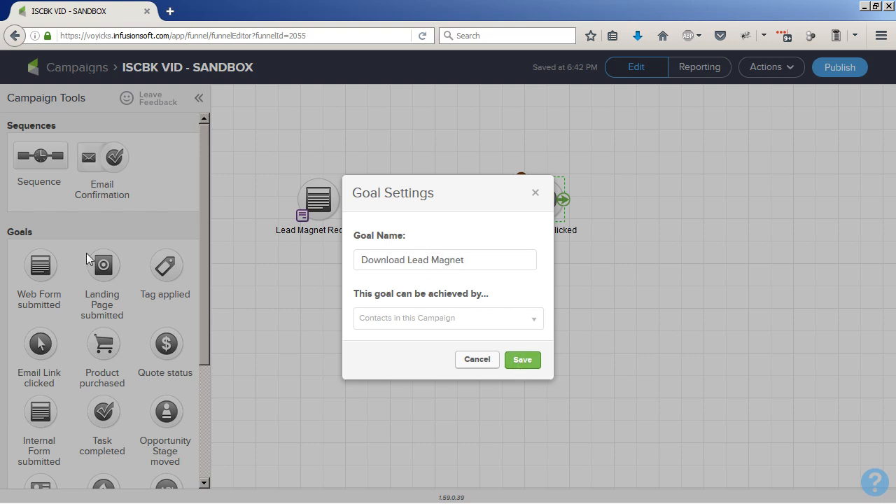
# - Add another sequence after the link-click goal and name it Download Follow Up
pyautogui.moveTo(32, 156); pyautogui.dragTo(636, 201)
pyautogui.click(650, 234)
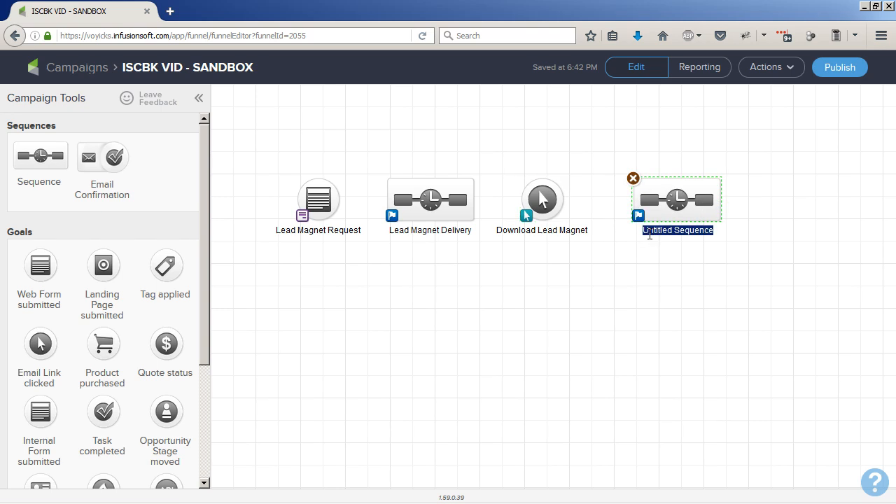
pyautogui.write('Download Foll')
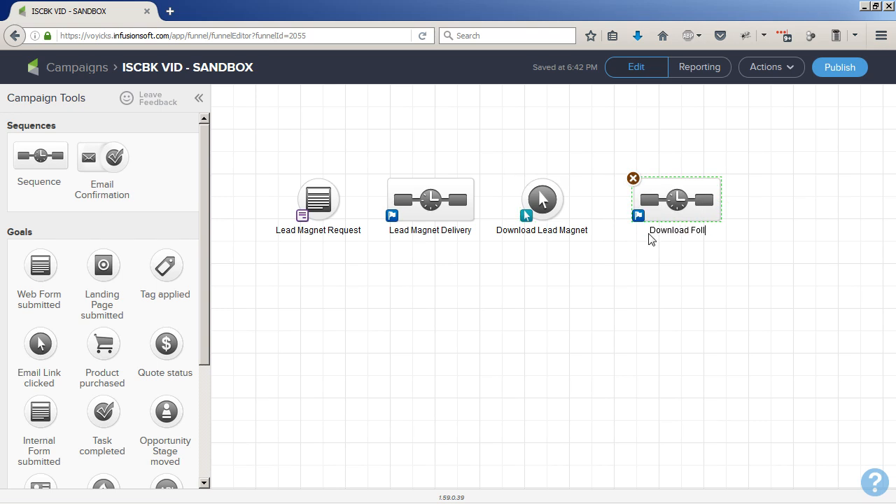
pyautogui.write('ow Up')
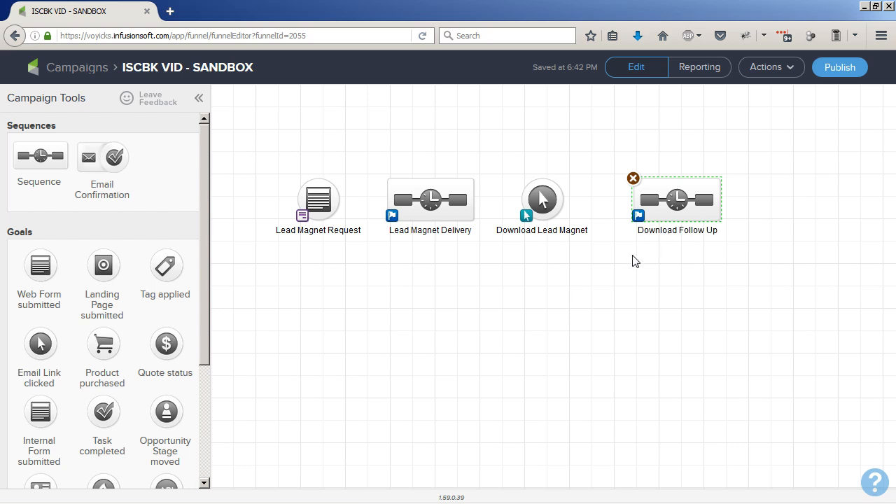
pyautogui.click(632, 260)
pyautogui.click(666, 206)
pyautogui.moveTo(666, 206); pyautogui.dragTo(649, 205)
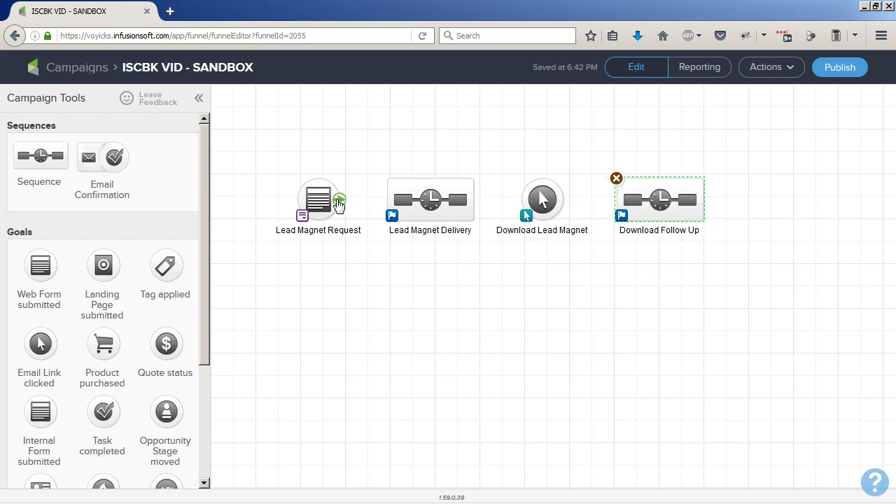
# - Connect the web form goal to the delivery sequence and the link-click goal to the follow-up sequence
pyautogui.moveTo(336, 201); pyautogui.dragTo(413, 200)
pyautogui.moveTo(476, 202); pyautogui.dragTo(634, 202)
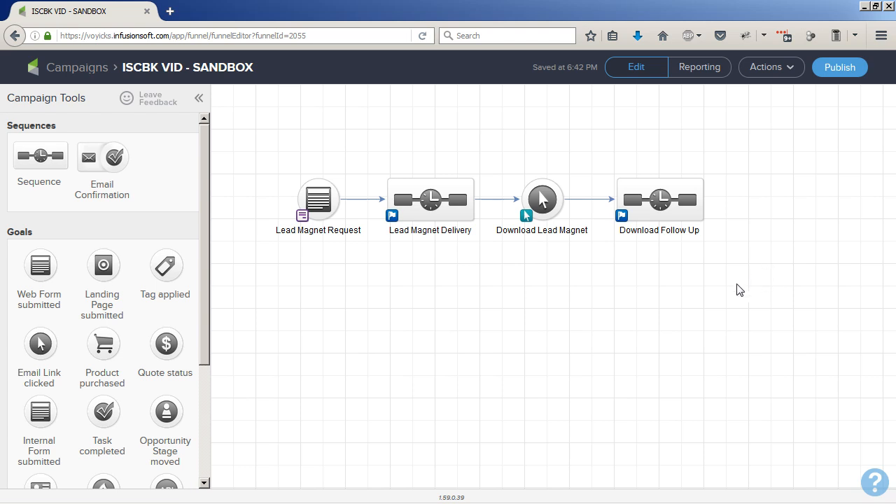
# - Review the campaign links and the Lead Magnet Download URL, then close the links list
pyautogui.click(778, 68)
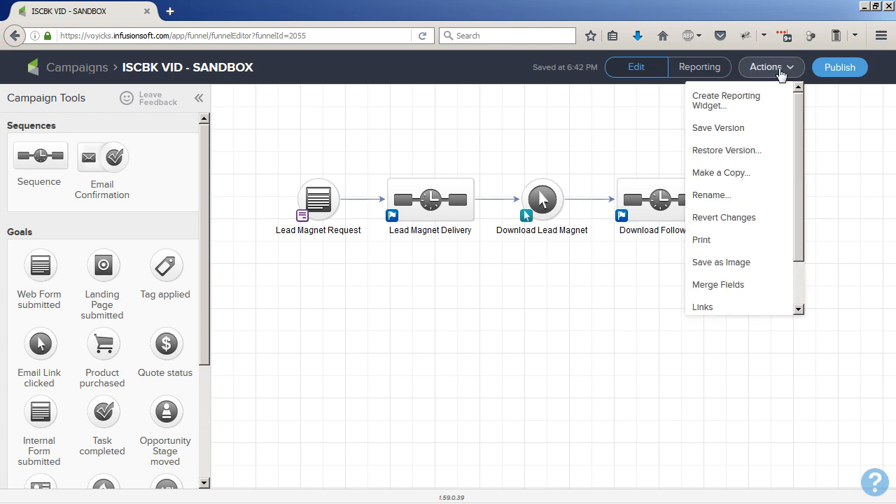
pyautogui.click(710, 308)
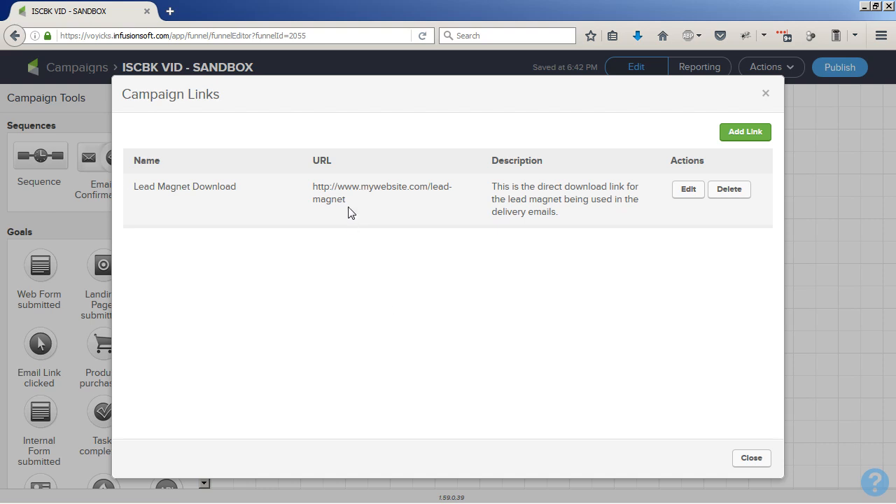
pyautogui.moveTo(350, 206); pyautogui.dragTo(310, 194)
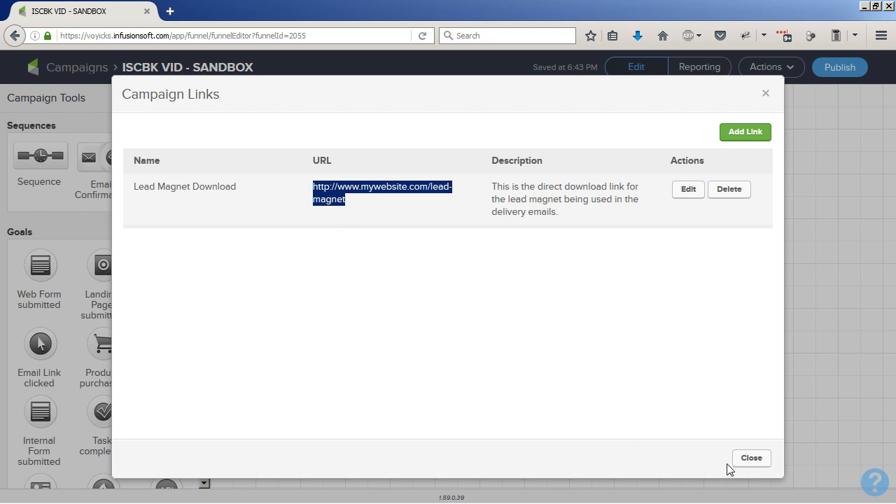
pyautogui.click(751, 458)
# - Open the Lead Magnet Request web form, check its thank-you page, mark it Ready, and return to the campaign
pyautogui.moveTo(313, 201)
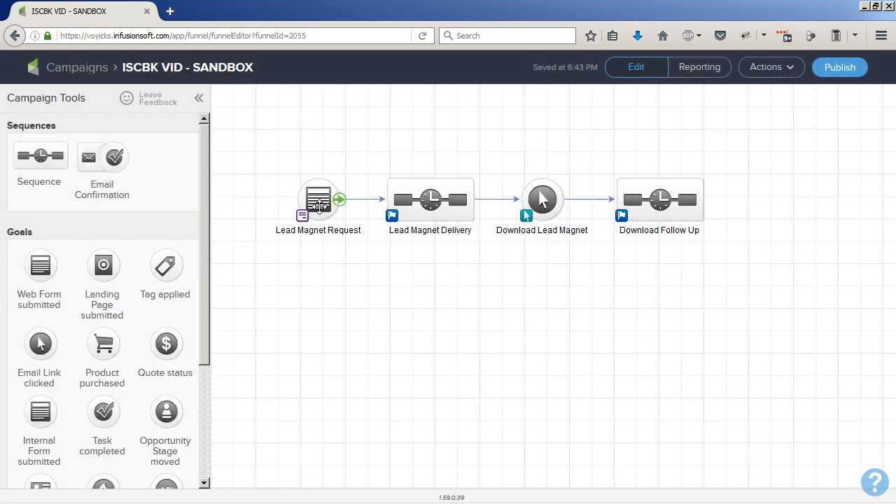
pyautogui.doubleClick(313, 201)
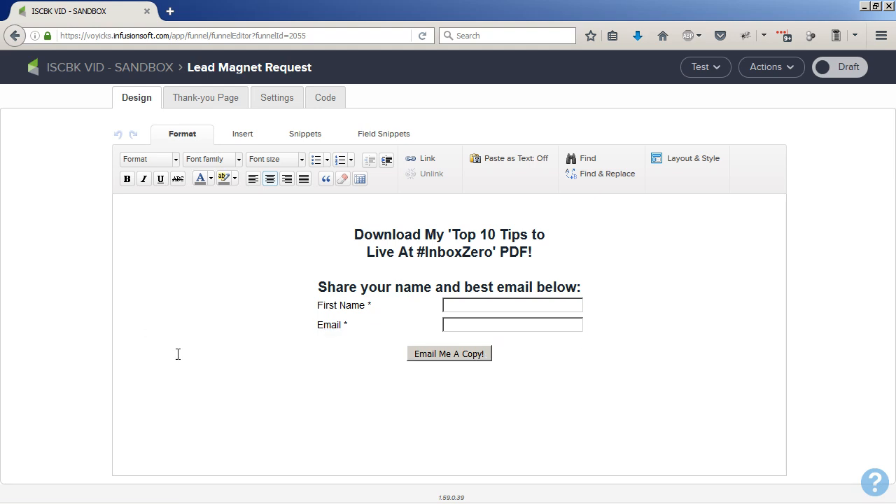
pyautogui.click(200, 104)
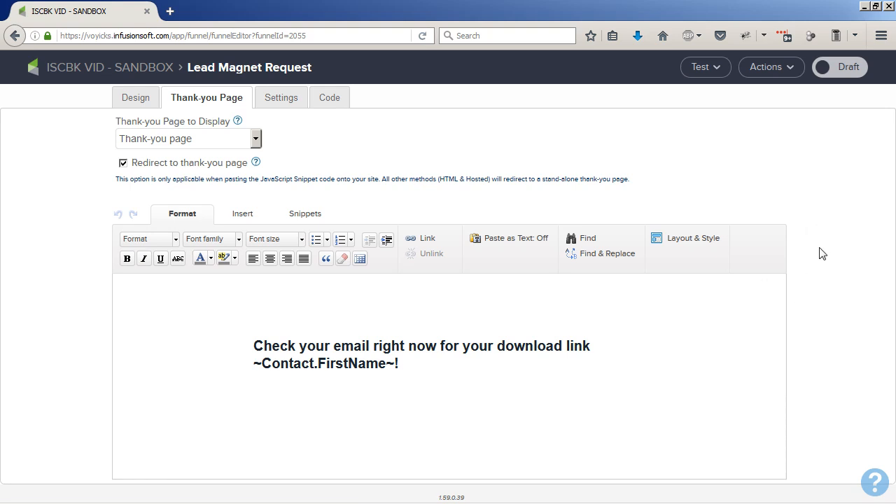
pyautogui.click(847, 75)
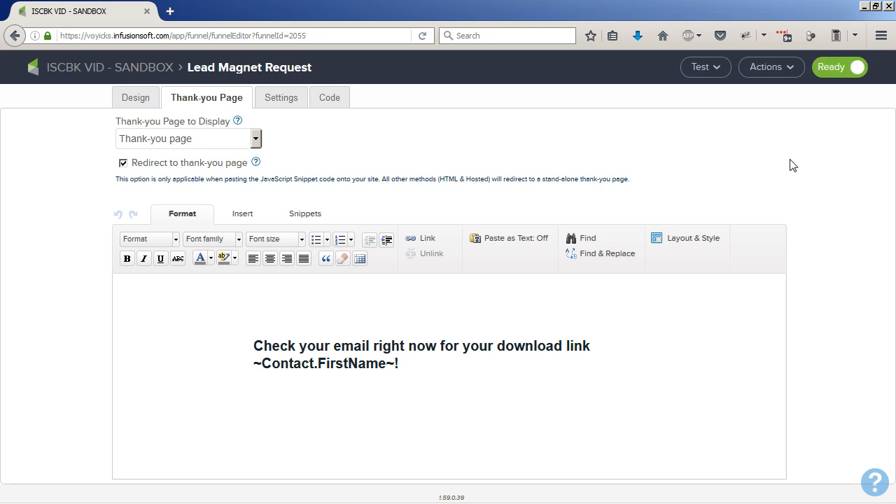
pyautogui.click(111, 68)
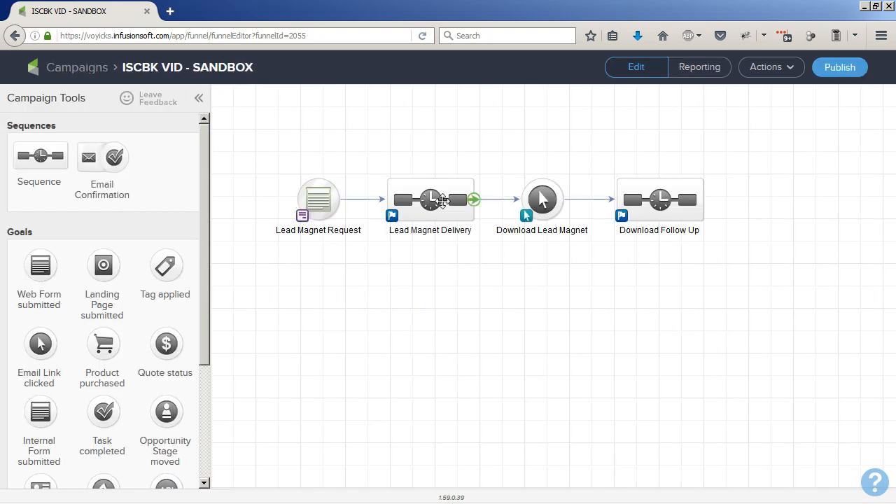
# - Inside the Lead Magnet Delivery sequence, add an email after Start and name it Lead Magnet Delivery
pyautogui.doubleClick(441, 201)
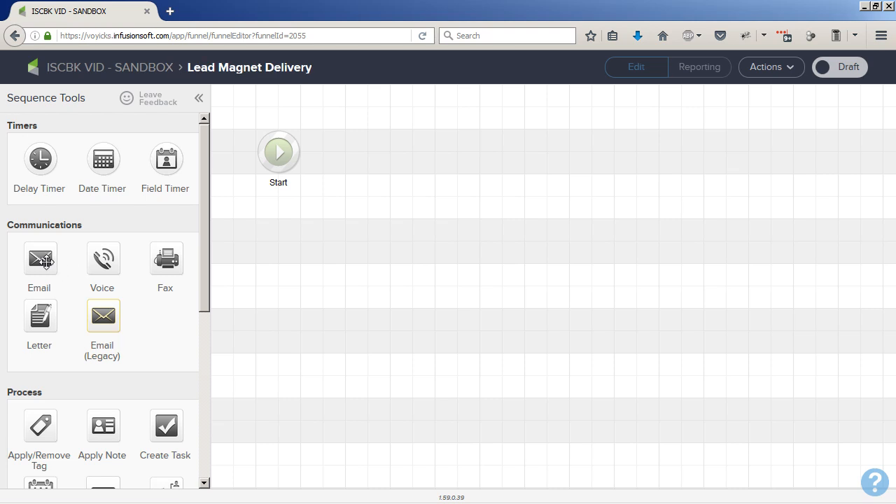
pyautogui.moveTo(41, 259); pyautogui.dragTo(357, 154)
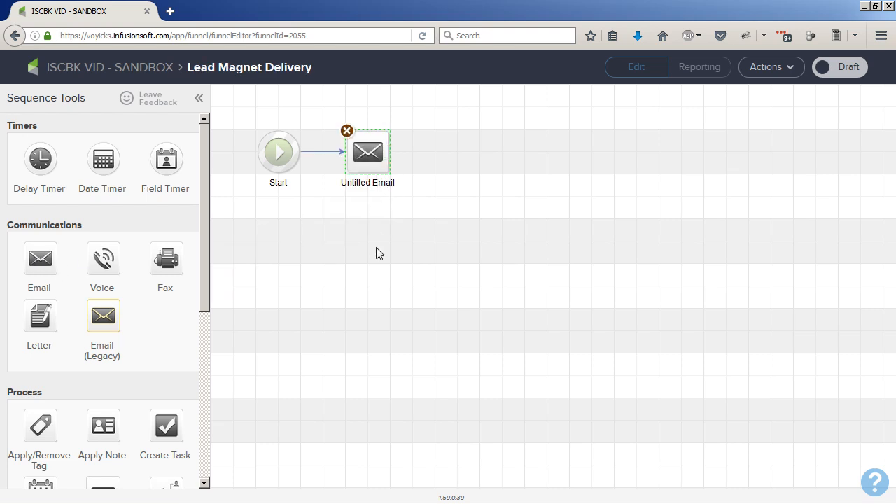
pyautogui.click(372, 182)
pyautogui.write('Lead Magnet Delivery')
pyautogui.press('Return')
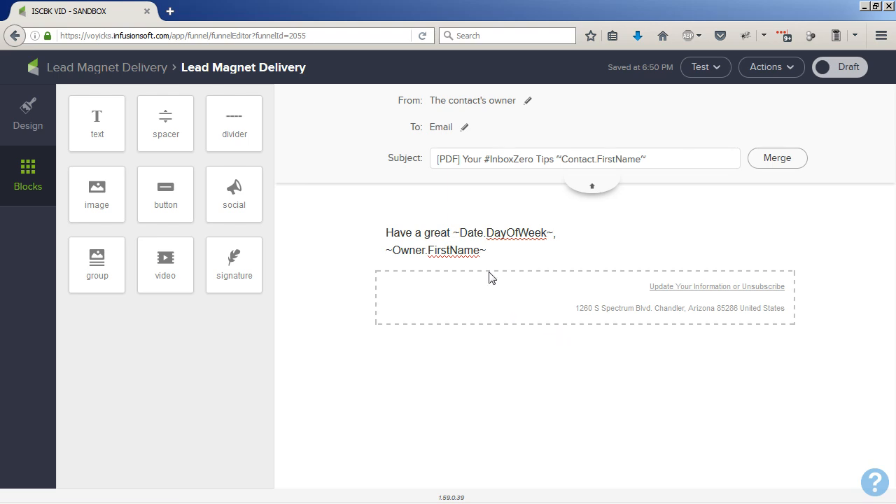
# - Review the delivery email's subject line and body text
pyautogui.moveTo(461, 161); pyautogui.dragTo(429, 164)
pyautogui.click(453, 162)
pyautogui.moveTo(462, 159); pyautogui.dragTo(640, 168)
pyautogui.click(664, 164)
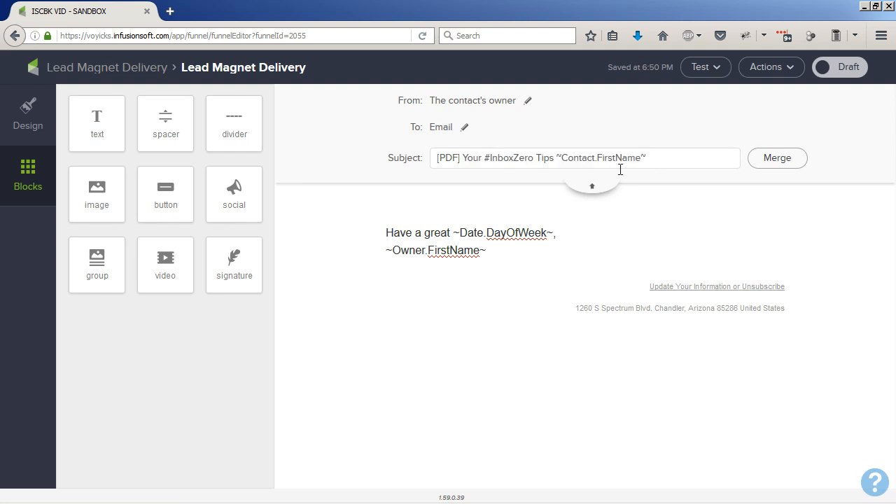
pyautogui.click(599, 189)
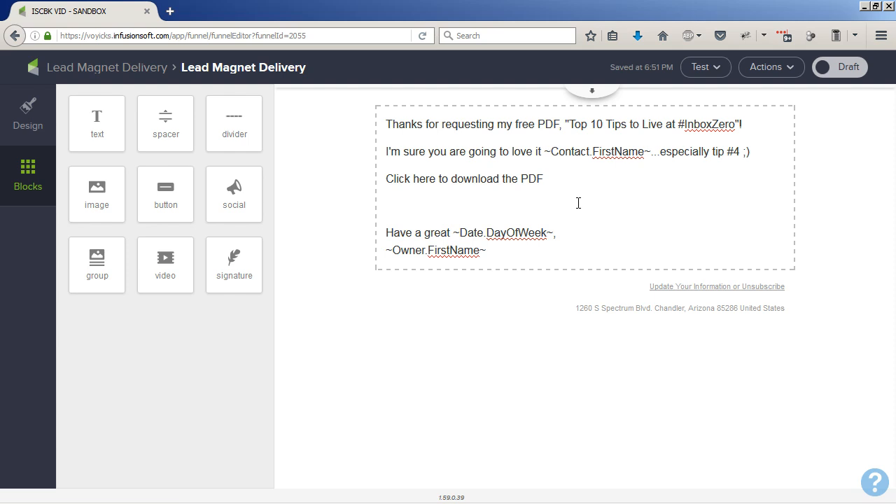
# - Link the line "Click here to download the PDF" to the Lead Magnet Download campaign link
pyautogui.click(553, 180)
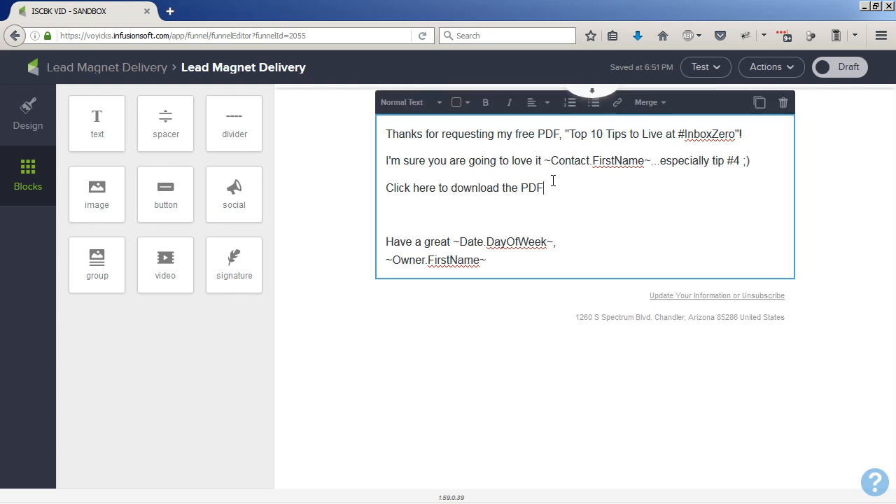
pyautogui.moveTo(545, 213); pyautogui.dragTo(385, 213)
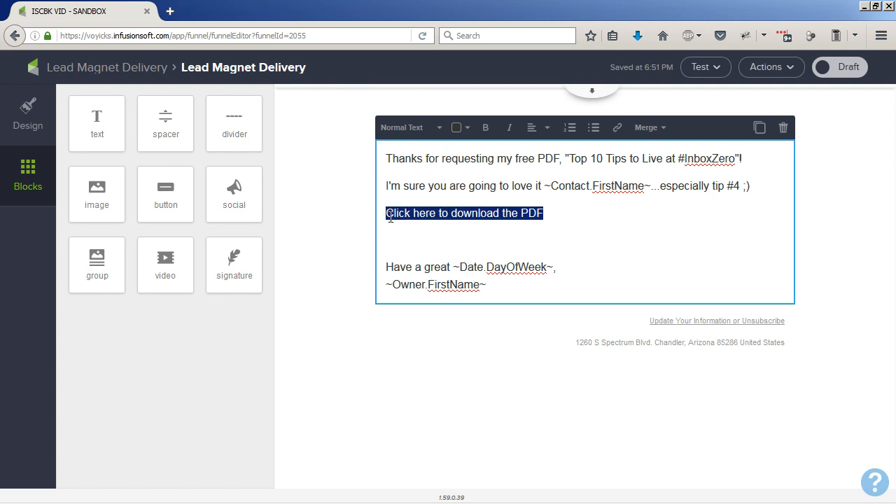
pyautogui.click(617, 133)
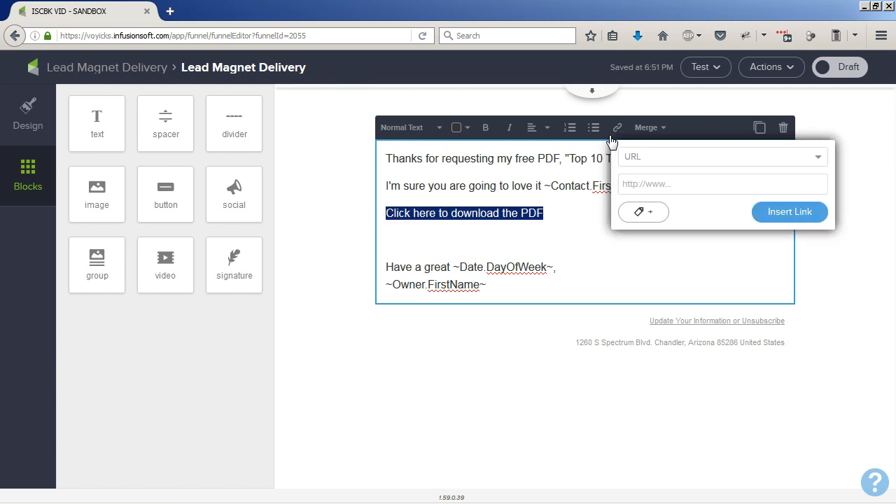
pyautogui.click(686, 158)
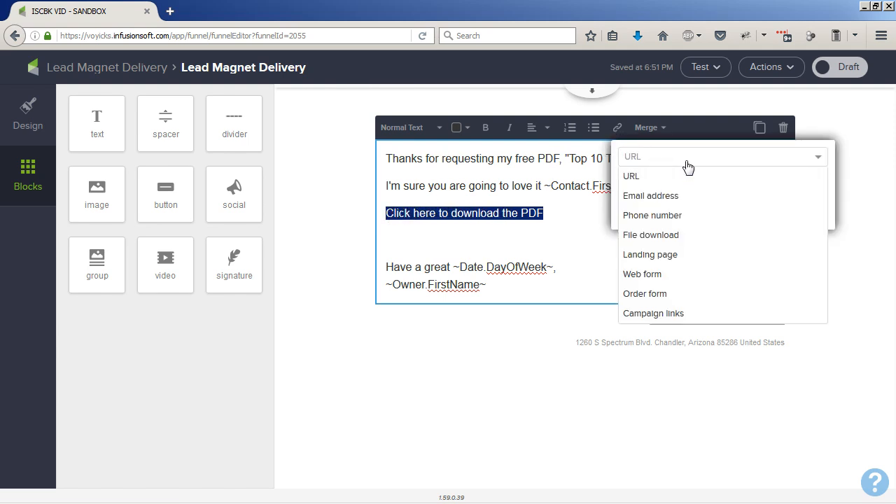
pyautogui.click(670, 314)
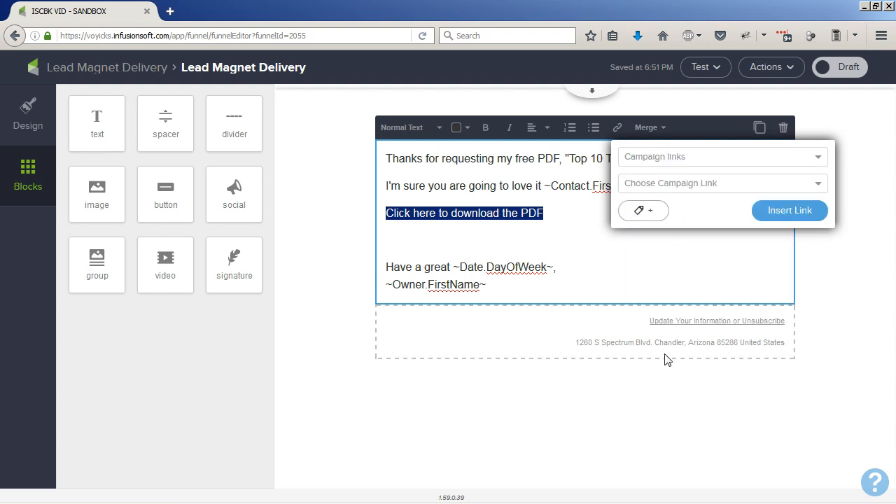
pyautogui.click(714, 185)
pyautogui.click(714, 208)
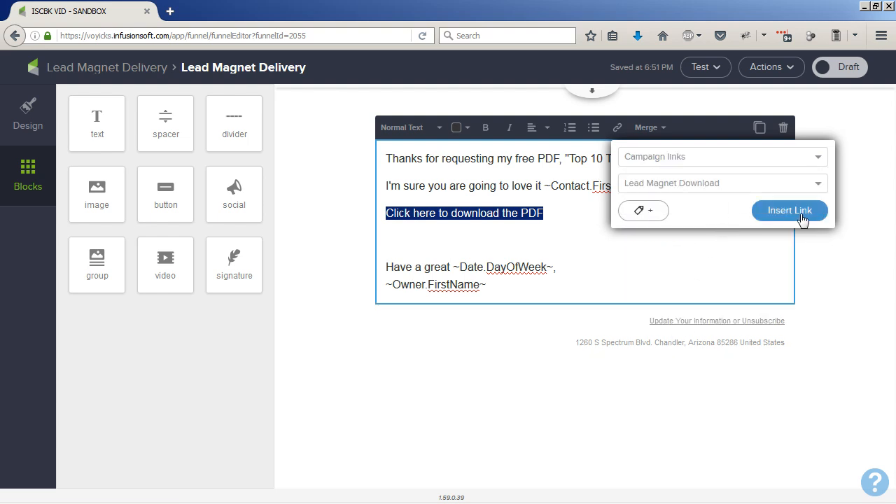
pyautogui.click(799, 219)
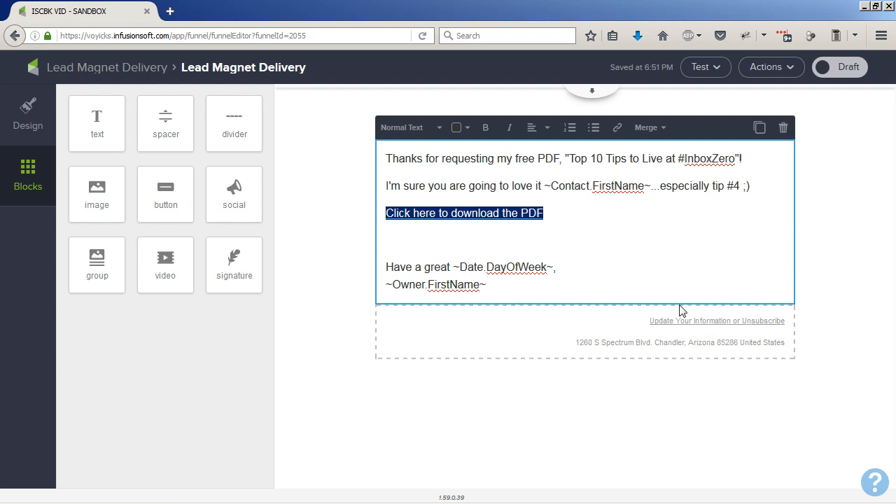
pyautogui.click(649, 218)
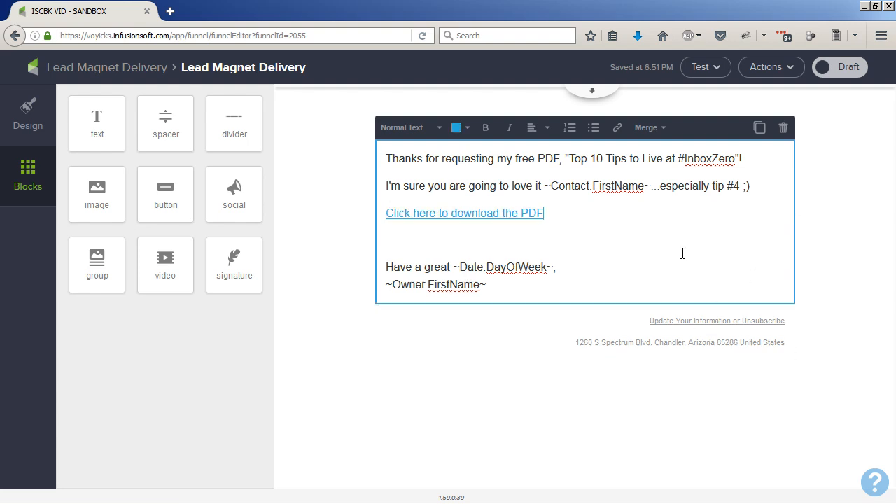
# - Mark the email as Ready, return to the sequence, and mark the sequence Ready as well
pyautogui.click(839, 68)
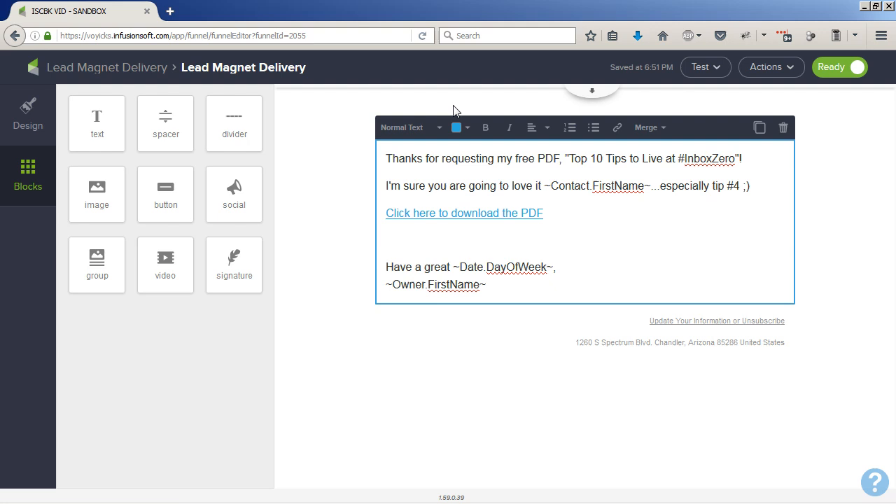
pyautogui.click(130, 68)
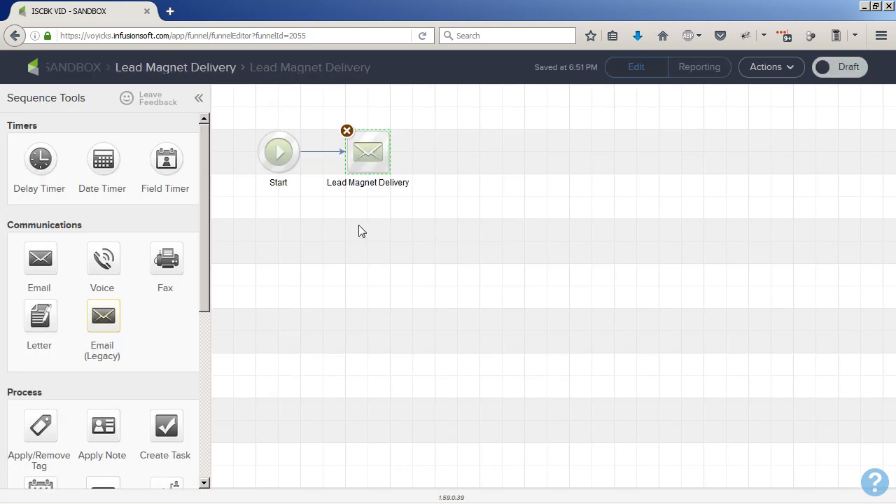
pyautogui.click(839, 78)
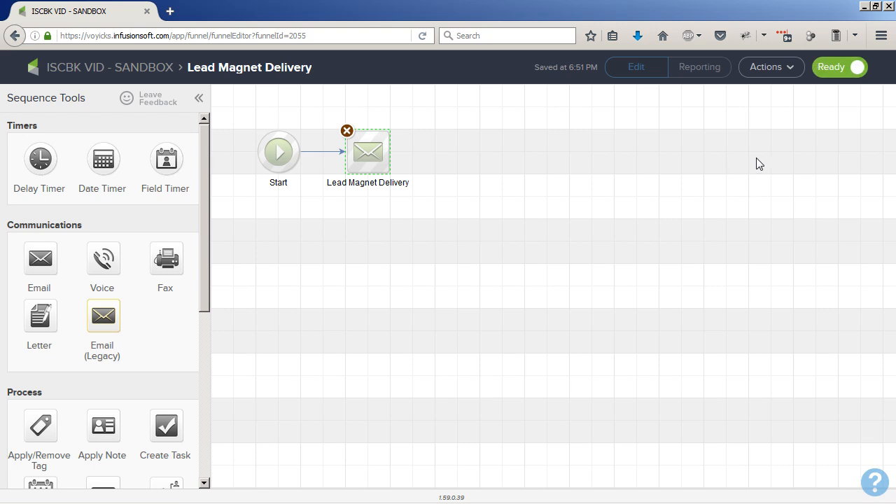
# - Add a delay timer after the delivery email that waits at least 1 week, then runs on a weekday at 8:00 AM
pyautogui.click(753, 163)
pyautogui.moveTo(35, 163); pyautogui.dragTo(476, 156)
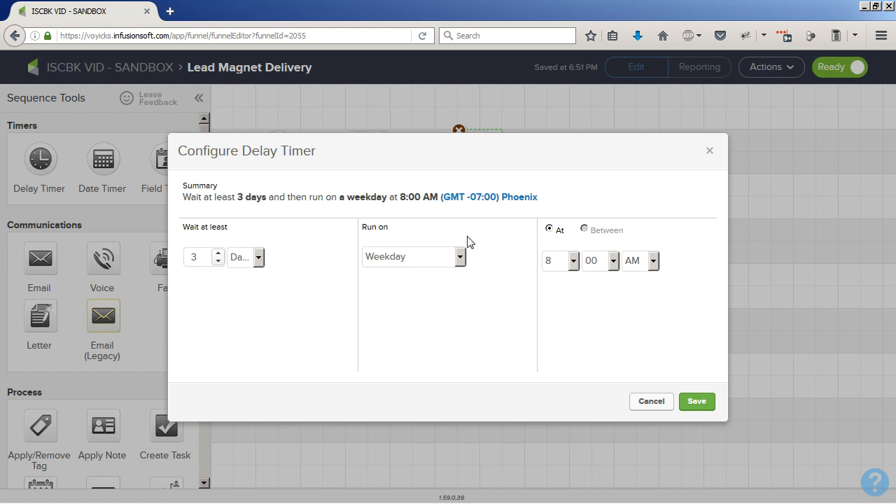
pyautogui.click(249, 263)
pyautogui.click(243, 310)
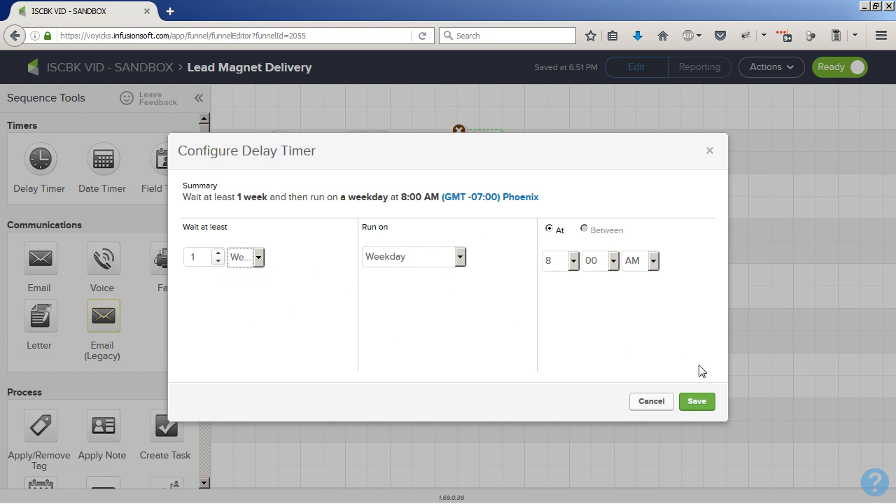
pyautogui.click(697, 402)
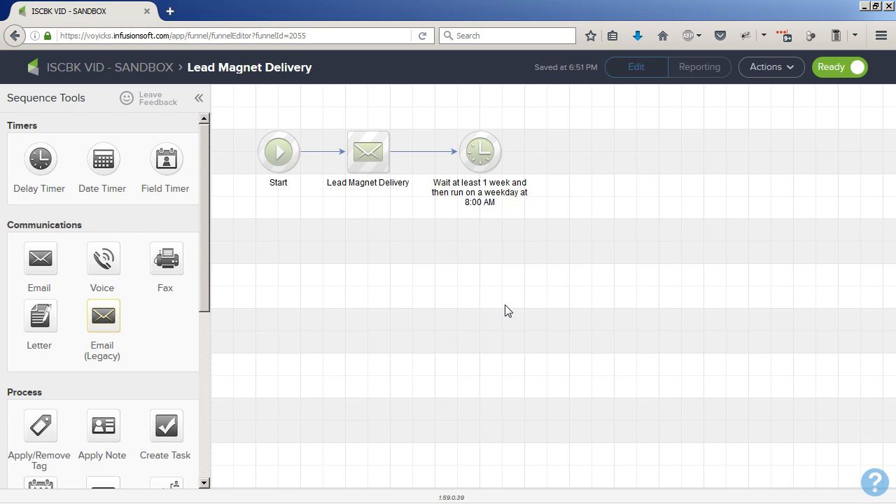
# - Return to the campaign, open the Download Lead Magnet goal and select the download PDF link as its trigger
pyautogui.click(120, 75)
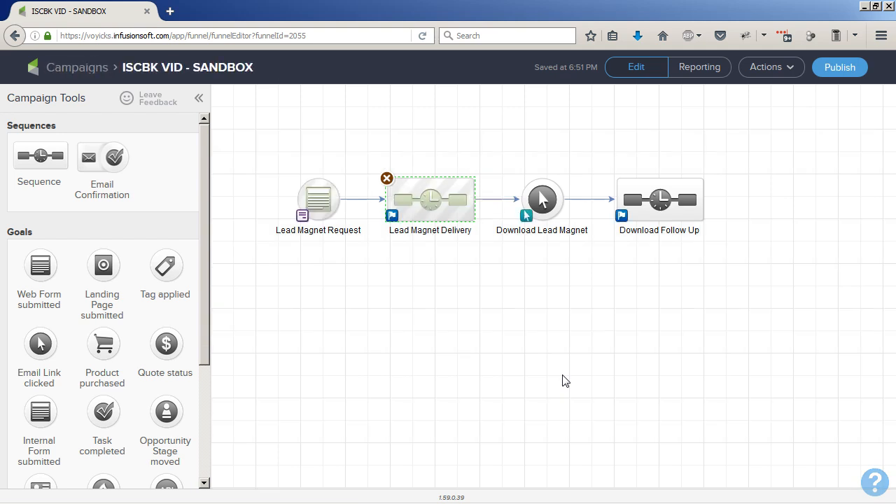
pyautogui.click(544, 372)
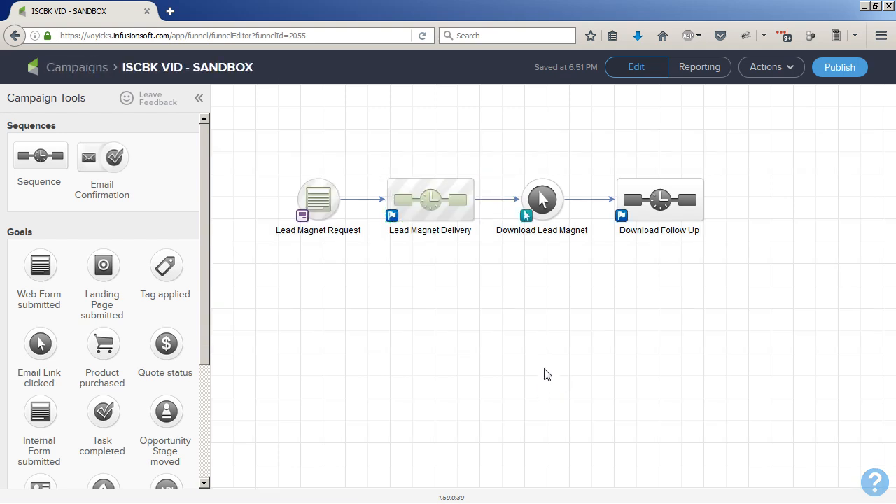
pyautogui.doubleClick(544, 202)
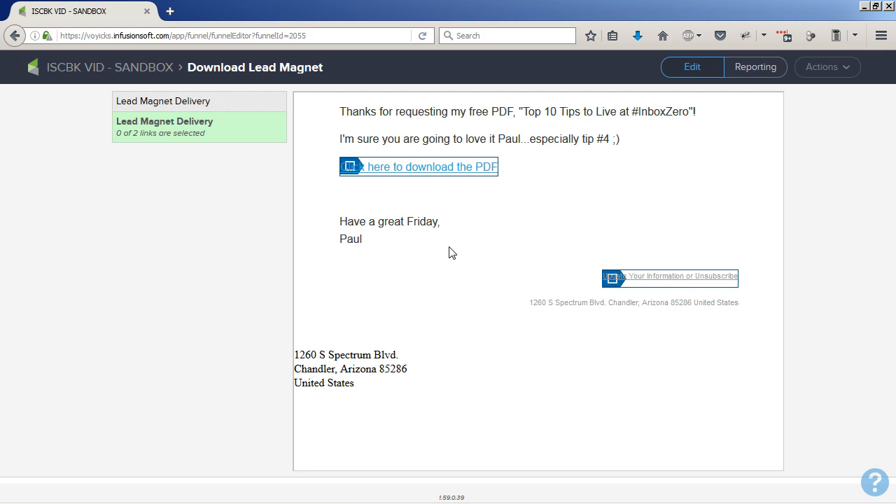
pyautogui.click(350, 170)
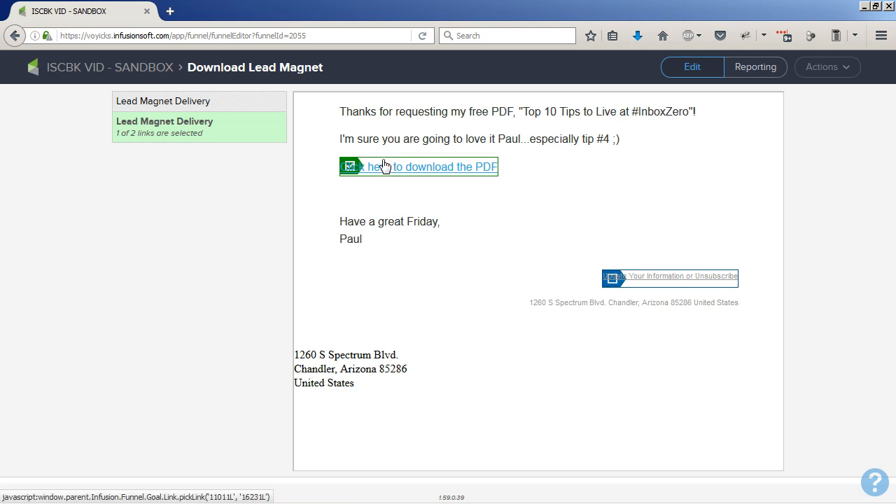
pyautogui.click(126, 70)
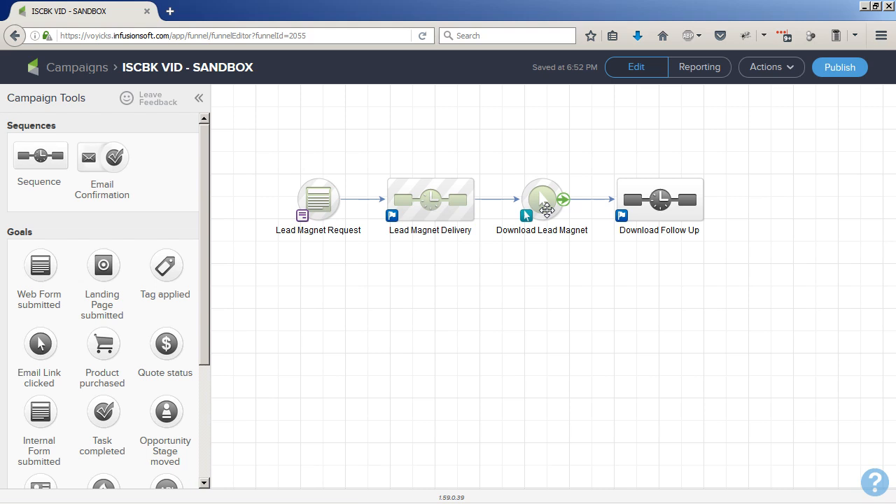
# - Open the Download Follow Up sequence and add a delay timer waiting at least 1 day, then running any day at 9:00 AM
pyautogui.click(431, 201)
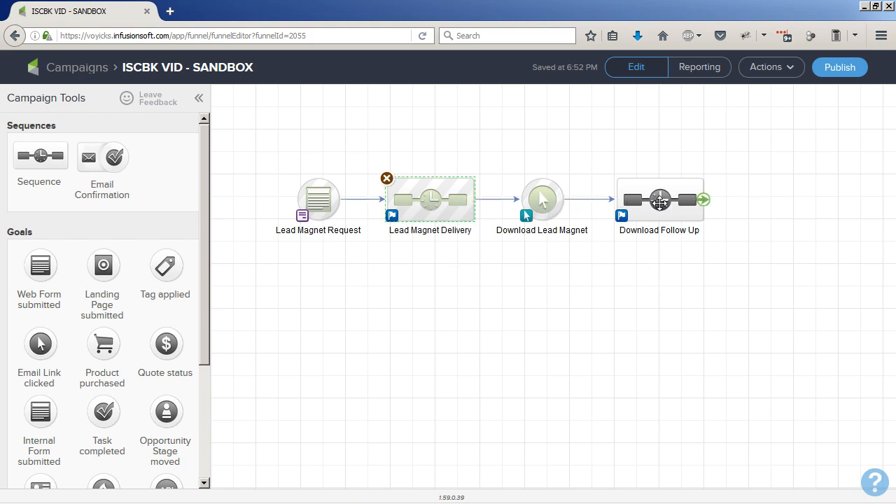
pyautogui.doubleClick(659, 201)
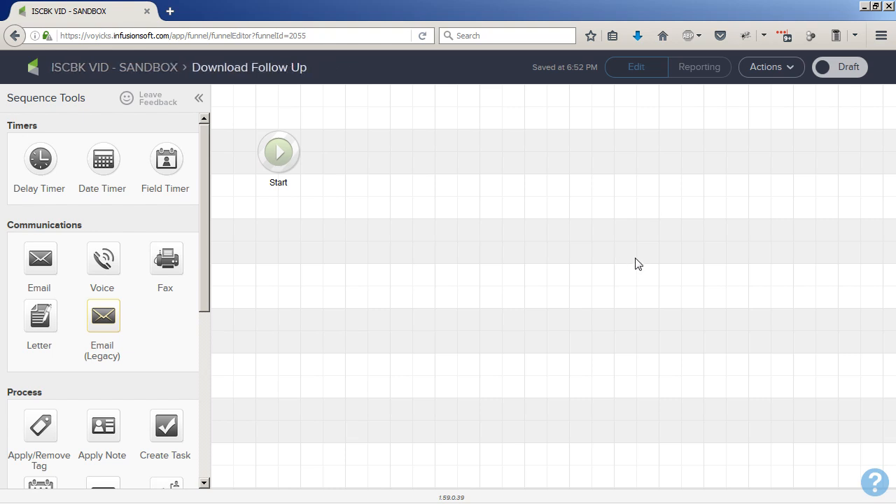
pyautogui.moveTo(31, 156); pyautogui.dragTo(357, 138)
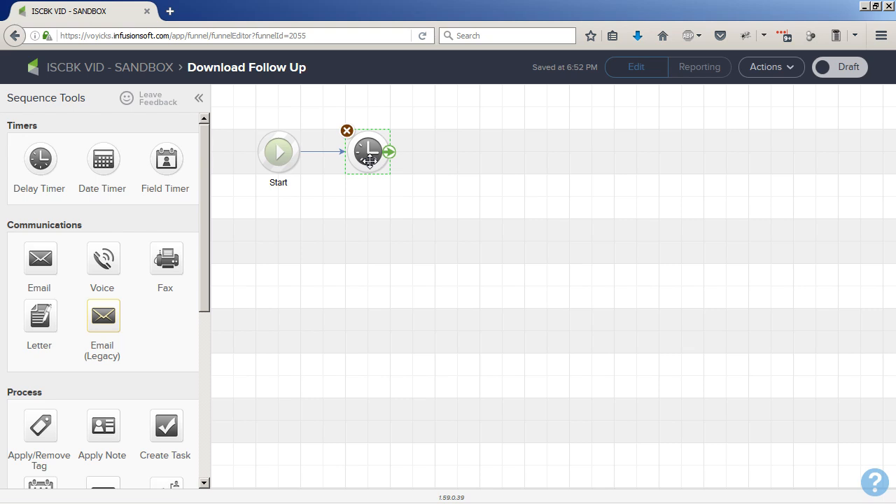
pyautogui.doubleClick(370, 162)
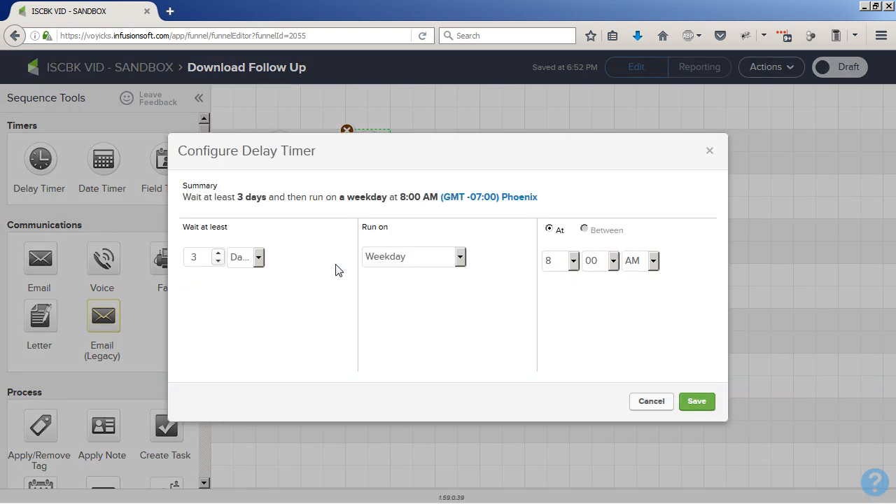
pyautogui.click(217, 261)
pyautogui.click(218, 260)
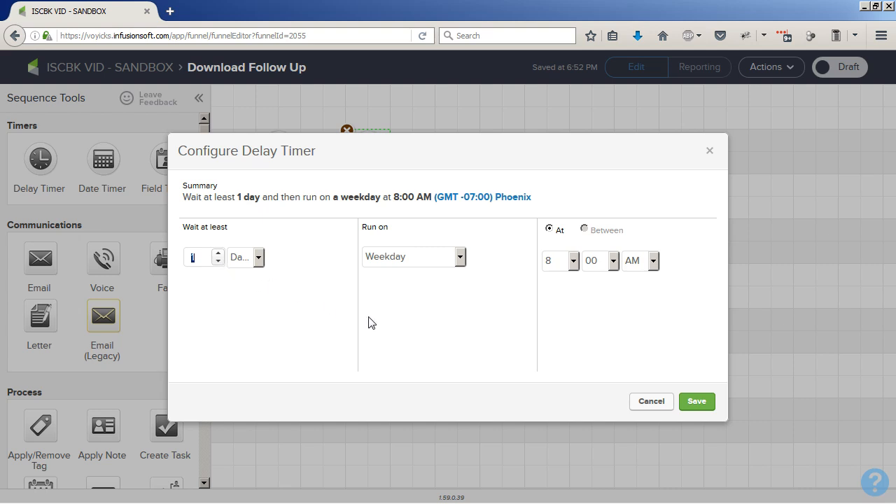
pyautogui.click(406, 265)
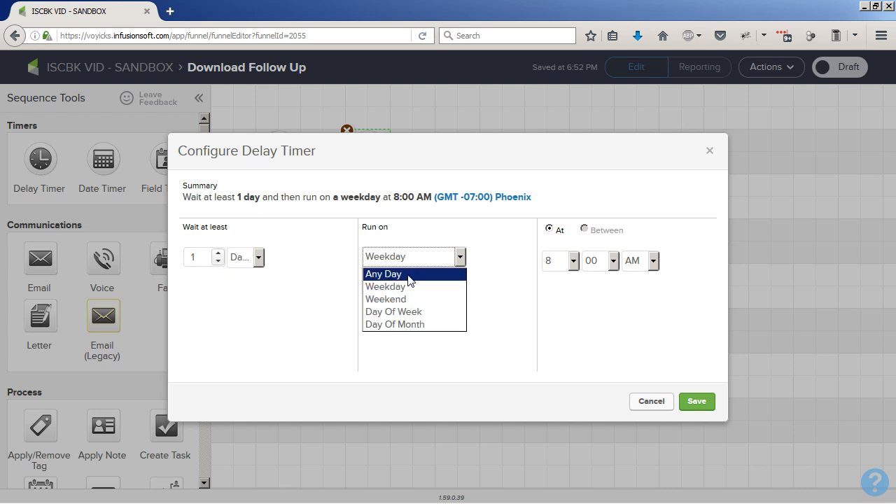
pyautogui.click(409, 277)
pyautogui.click(573, 262)
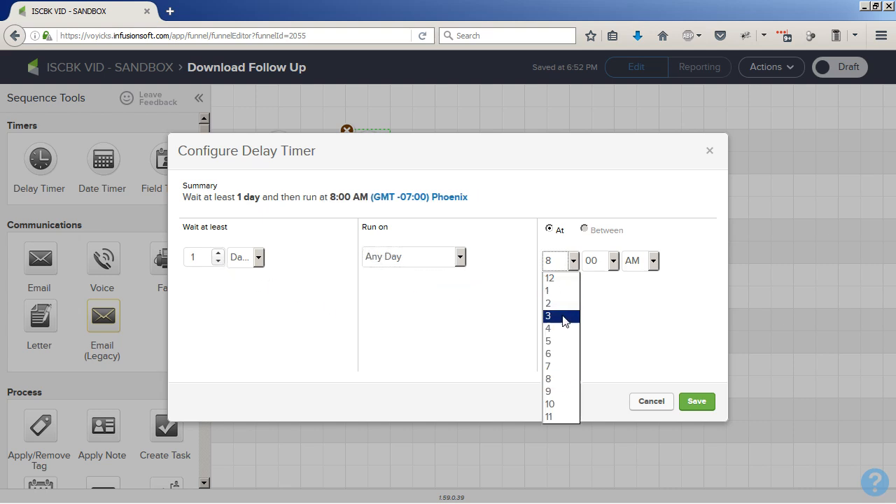
pyautogui.click(563, 392)
pyautogui.click(697, 401)
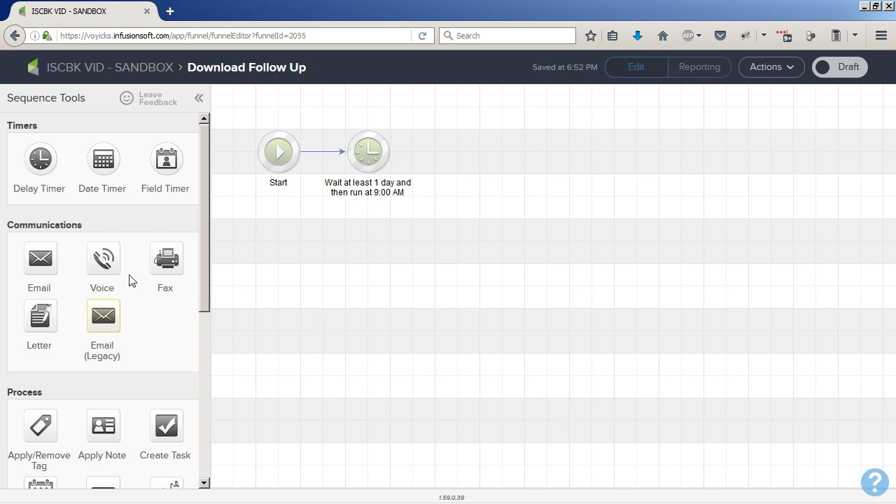
# - Add an email after the follow-up timer and name it Download Follow Up
pyautogui.moveTo(39, 258); pyautogui.dragTo(456, 149)
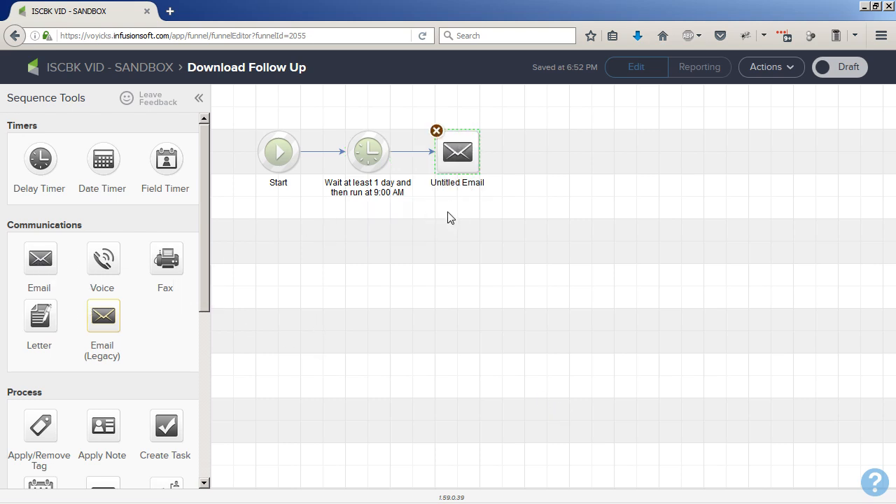
pyautogui.click(455, 184)
pyautogui.write('Download Follow Up')
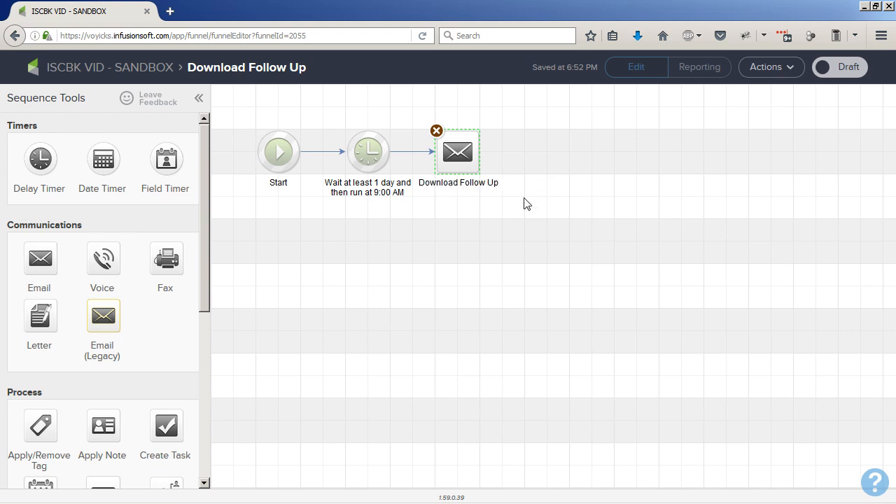
pyautogui.click(492, 216)
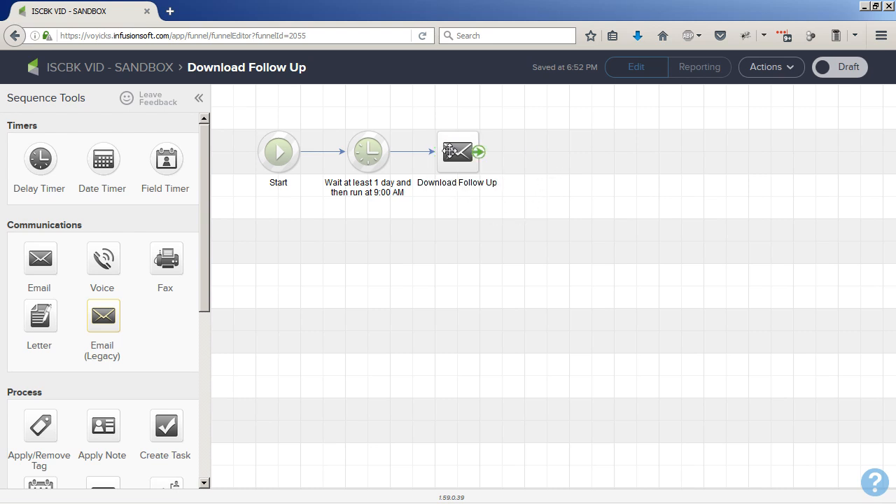
# - Open the Download Follow Up email and add a comma after Cheers in the sign-off
pyautogui.moveTo(454, 155); pyautogui.dragTo(476, 155)
pyautogui.doubleClick(476, 155)
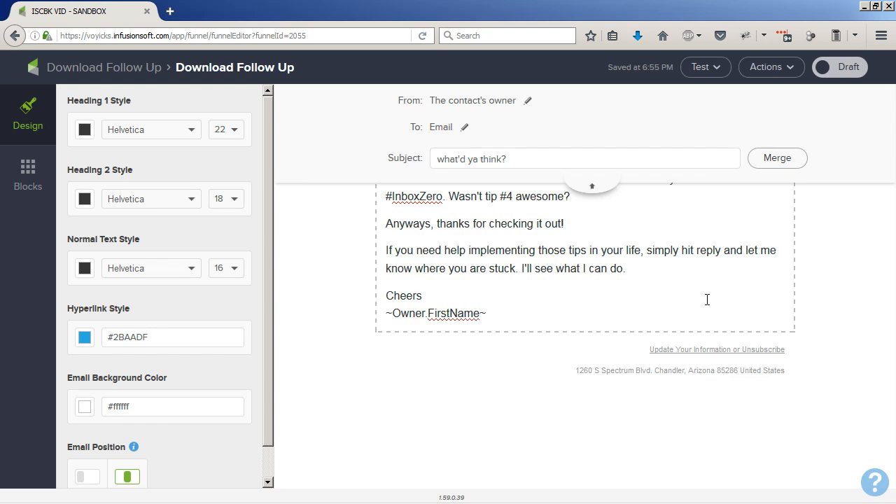
pyautogui.click(462, 298)
pyautogui.scroll(1, 461, 298)
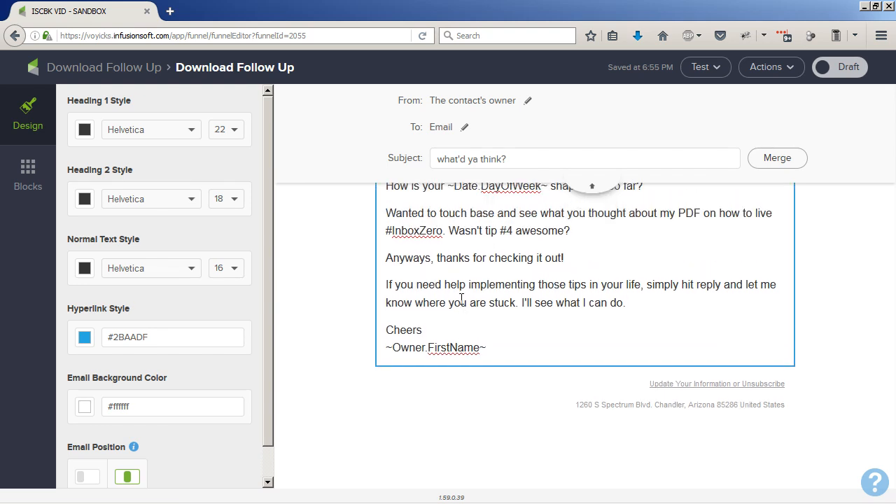
pyautogui.write(',')
pyautogui.click(592, 188)
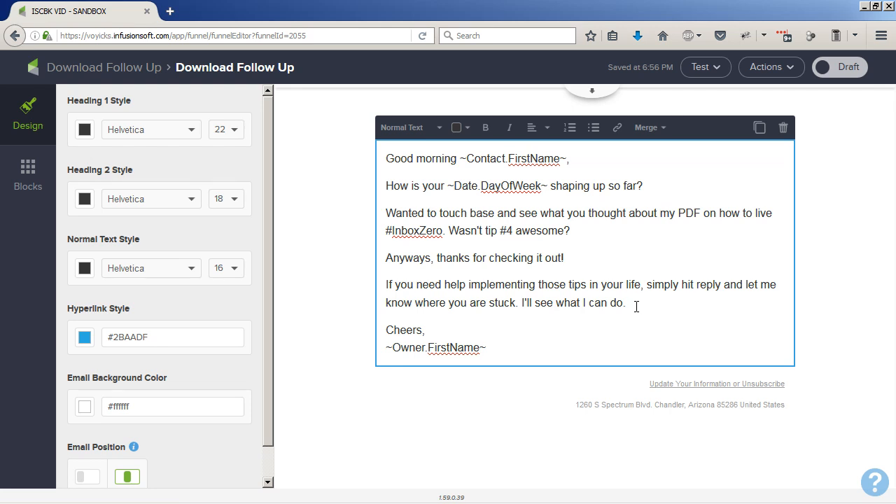
# - Mark the follow-up email as Ready and return to the campaign canvas
pyautogui.click(843, 67)
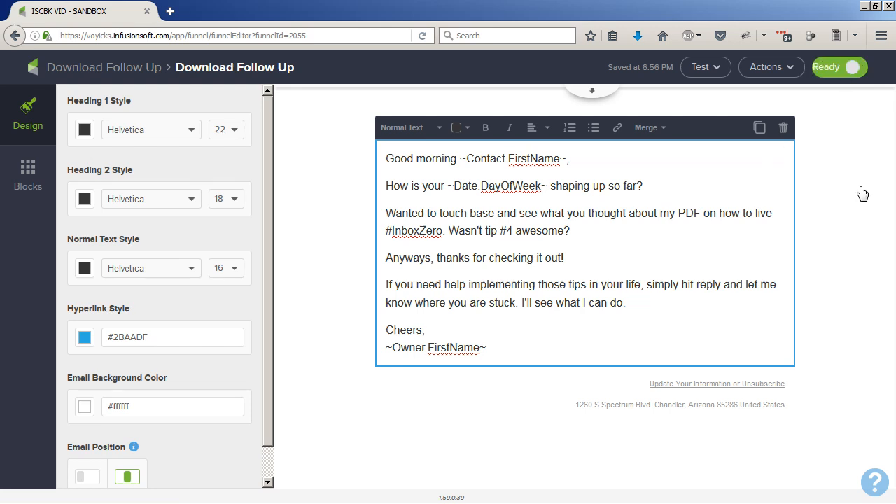
pyautogui.click(84, 70)
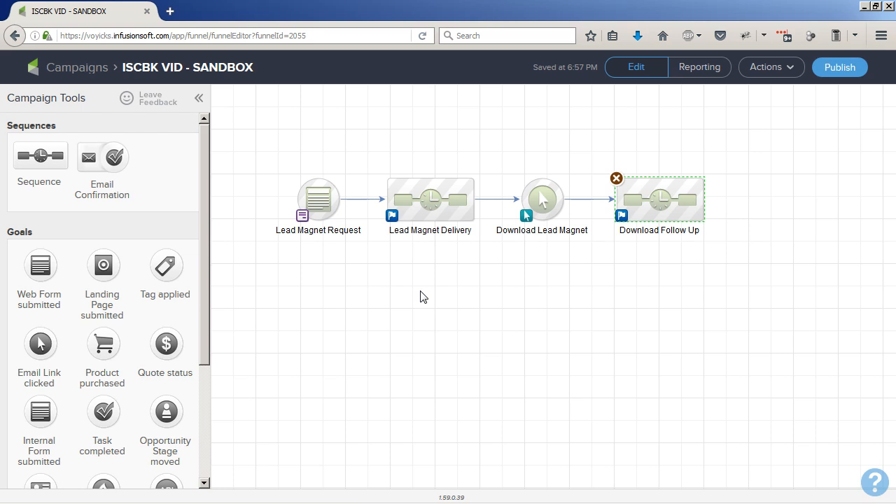
pyautogui.moveTo(265, 162); pyautogui.dragTo(350, 254)
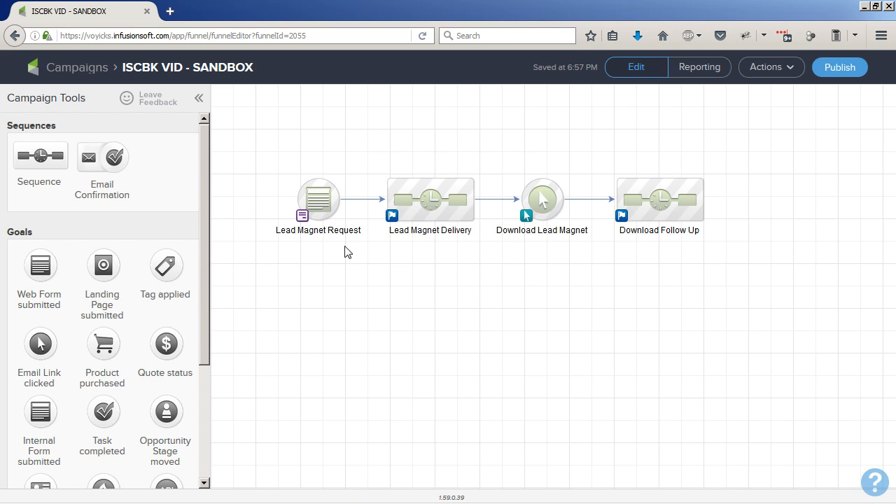
# - Step through each element of the campaign flow, from the request form to the follow-up sequence
pyautogui.click(323, 210)
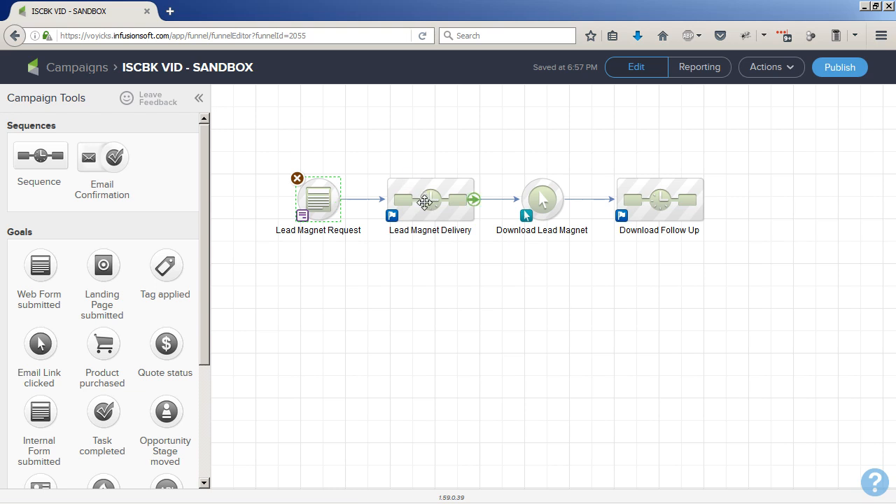
pyautogui.click(425, 203)
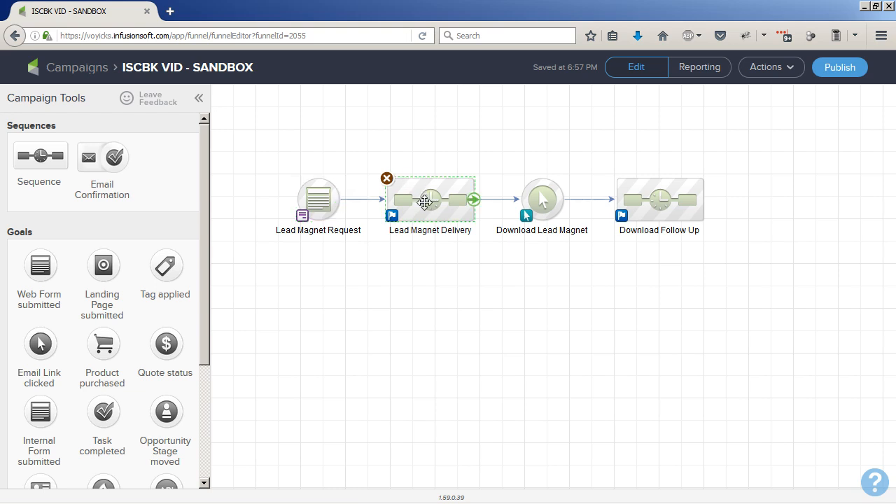
pyautogui.click(543, 200)
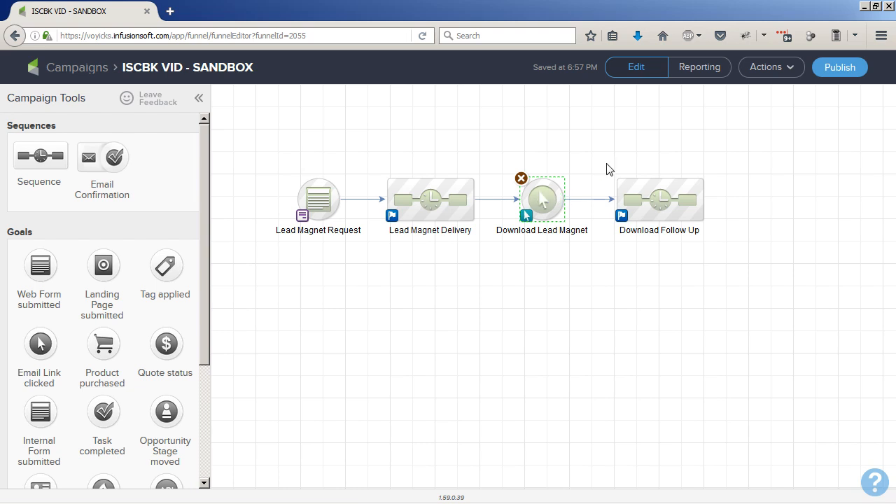
pyautogui.click(665, 208)
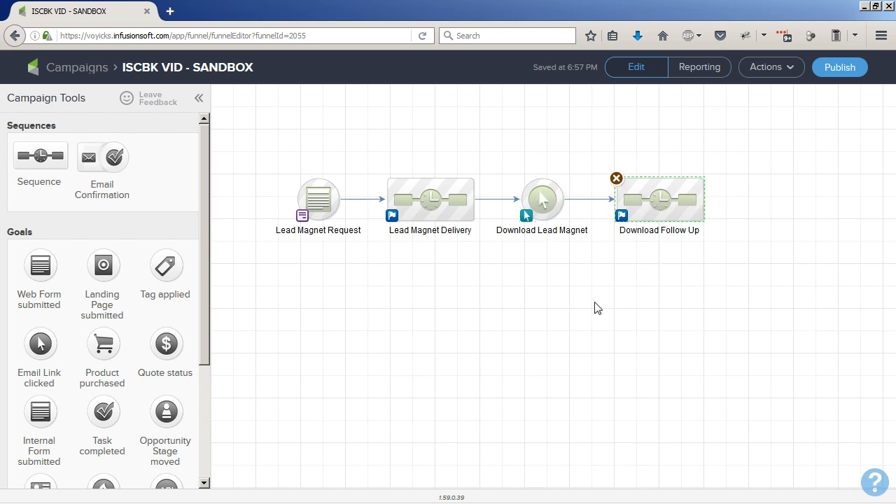
pyautogui.click(567, 320)
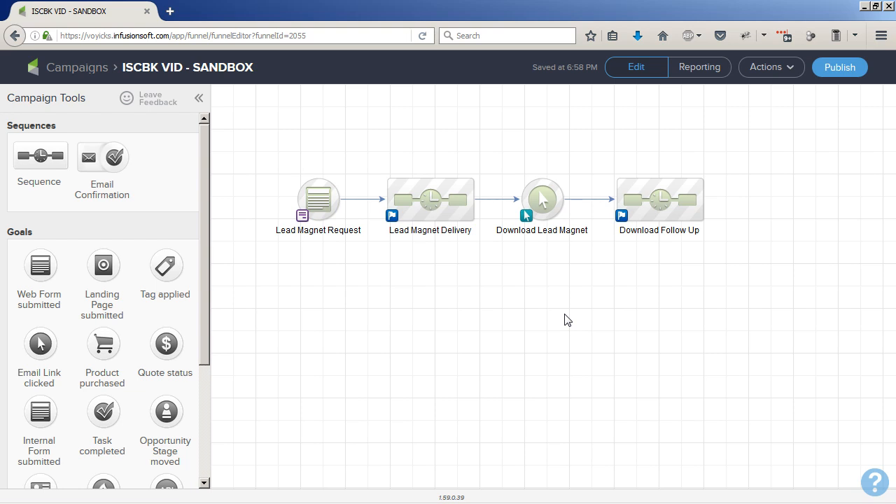
# - Open the campaign links list to review the Lead Magnet Download link, then close it
pyautogui.click(787, 67)
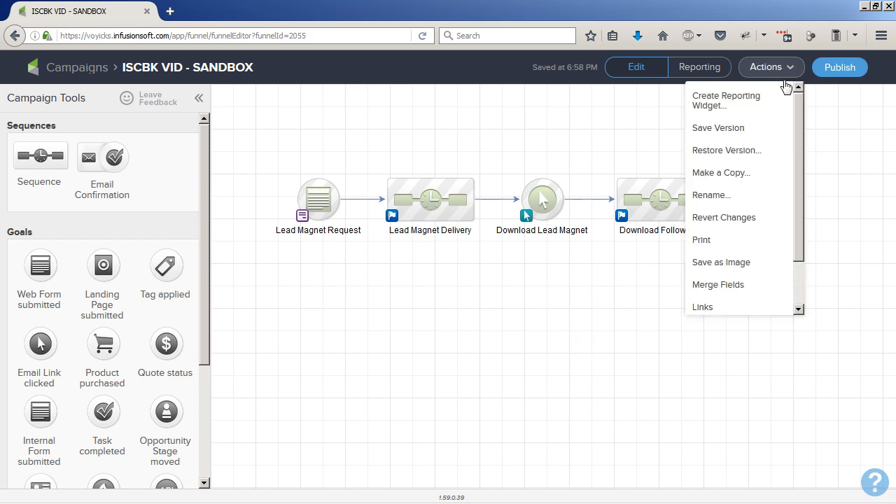
pyautogui.click(728, 310)
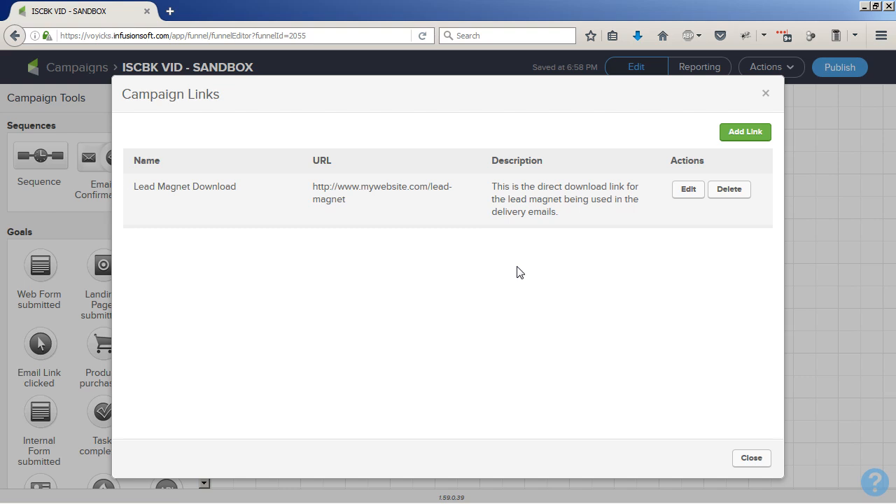
pyautogui.click(766, 94)
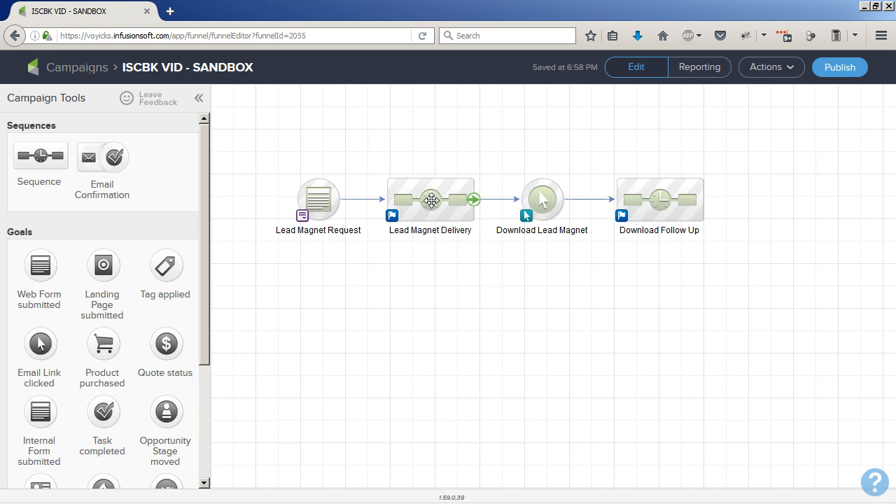
# - Select the delivery sequence and request form elements again to walk through the flow
pyautogui.click(432, 200)
pyautogui.click(316, 201)
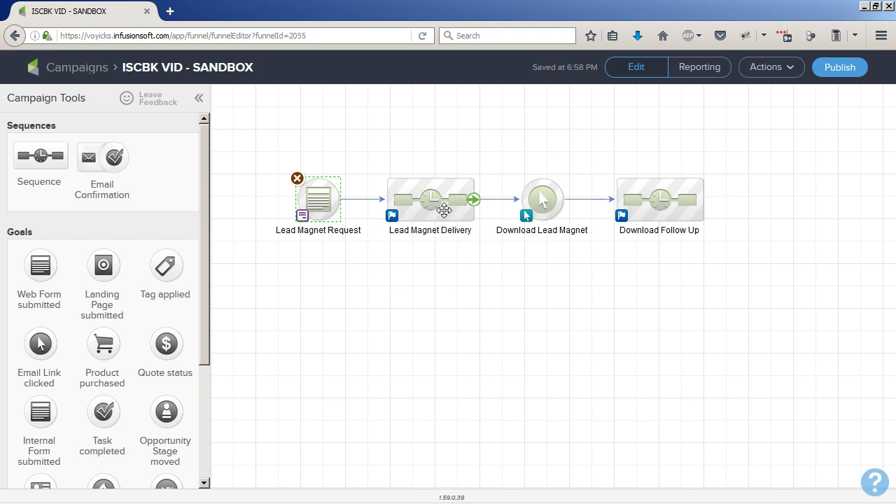
pyautogui.click(439, 210)
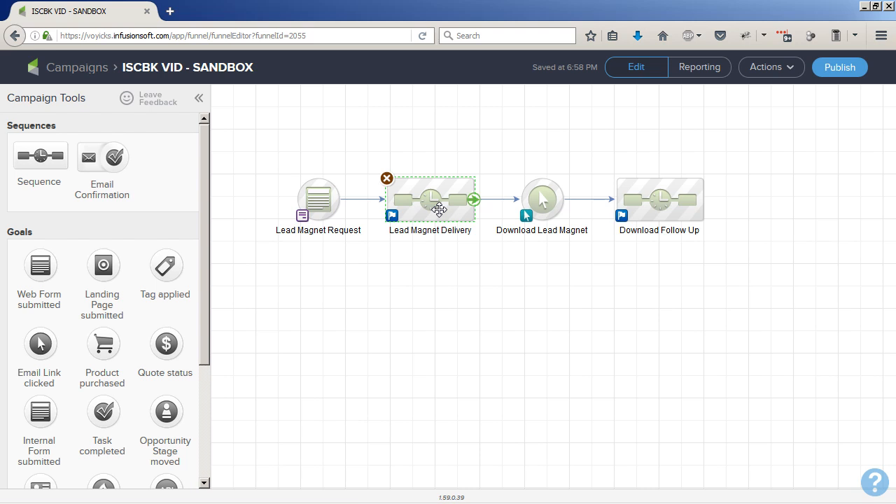
# - Open the Lead Magnet Delivery sequence and set its delay timer to wait at least 3 days, running on a weekday at 8:00 AM
pyautogui.doubleClick(439, 210)
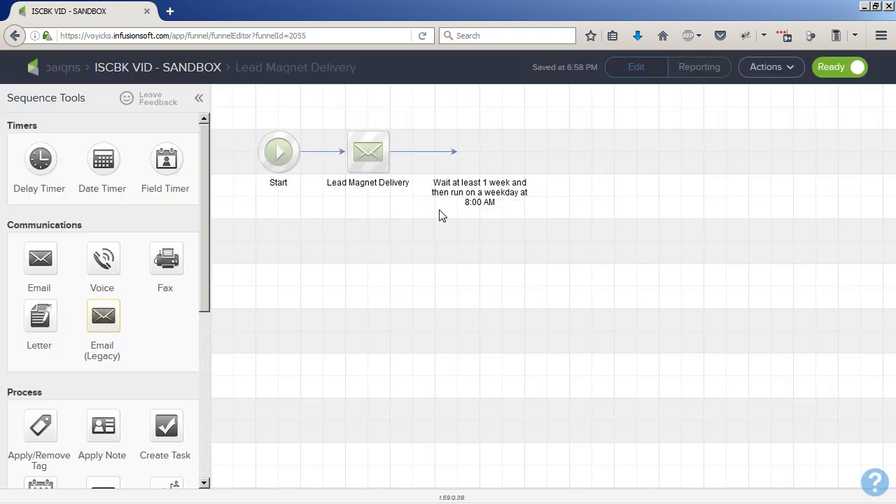
pyautogui.doubleClick(482, 170)
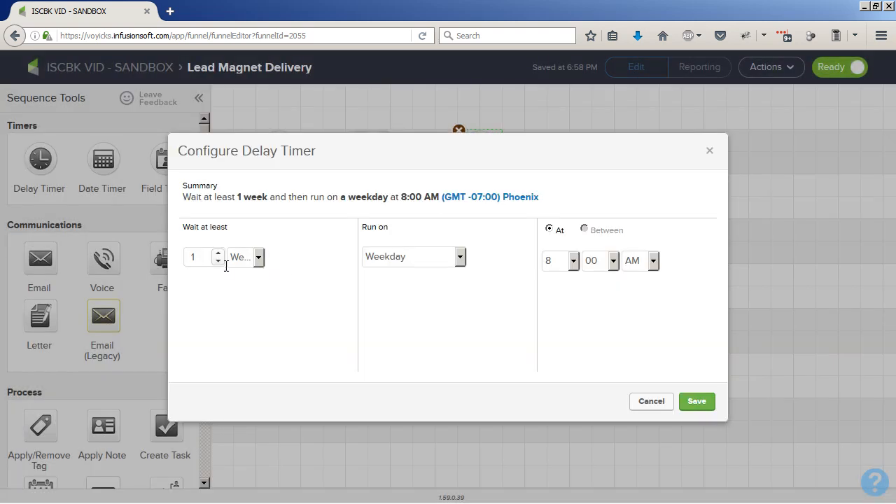
pyautogui.click(256, 257)
pyautogui.click(243, 300)
pyautogui.click(219, 254)
pyautogui.click(219, 254)
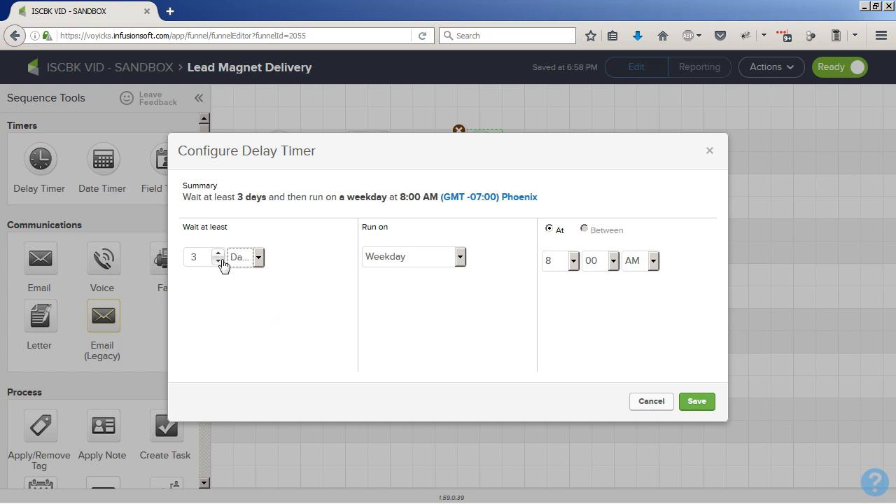
pyautogui.click(697, 401)
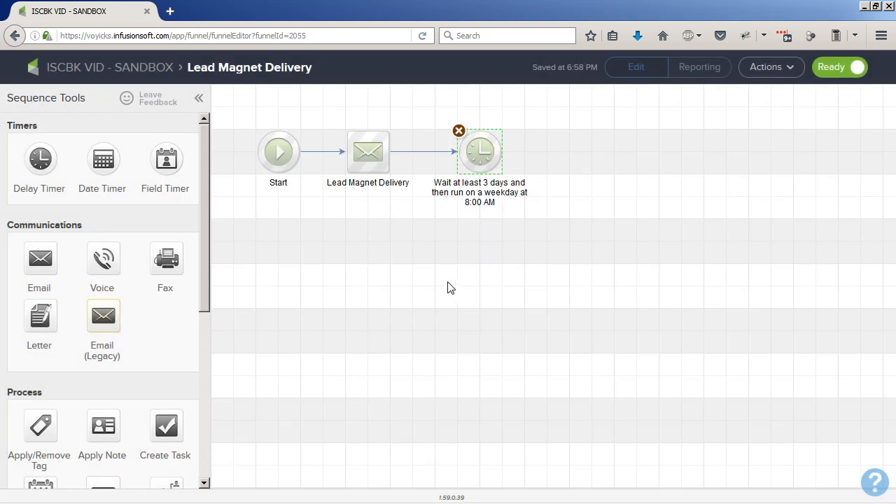
# - Duplicate the delivery email and place the copy after the delay timer
pyautogui.rightClick(369, 170)
pyautogui.click(392, 183)
pyautogui.moveTo(377, 170); pyautogui.dragTo(574, 159)
# - Rename the copied email as Lead Magnet Reminder
pyautogui.click(610, 183)
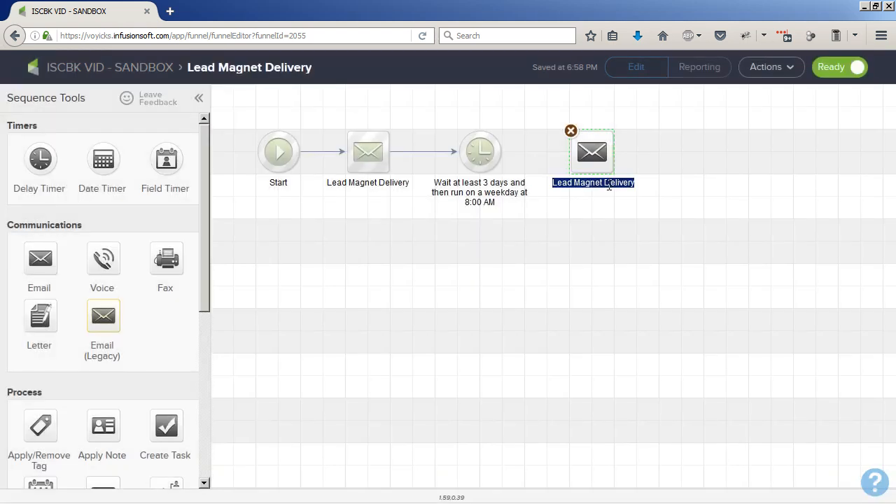
pyautogui.doubleClick(609, 184)
pyautogui.write('Reminder')
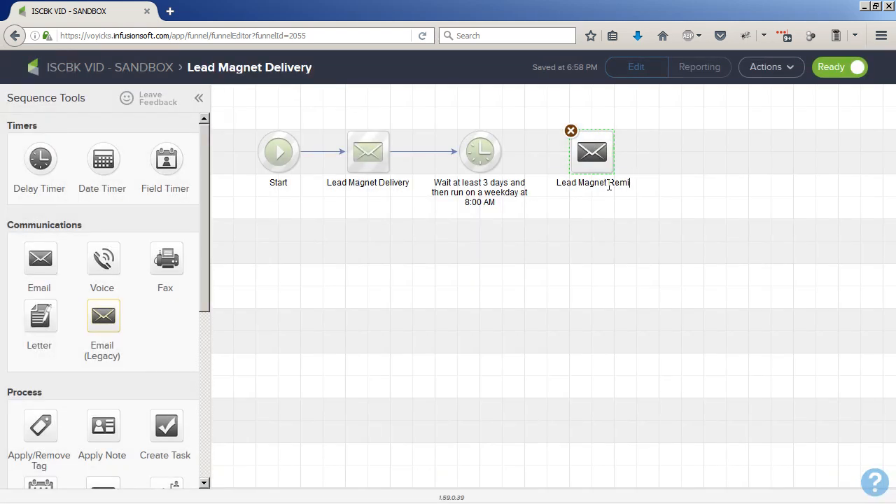
pyautogui.click(619, 210)
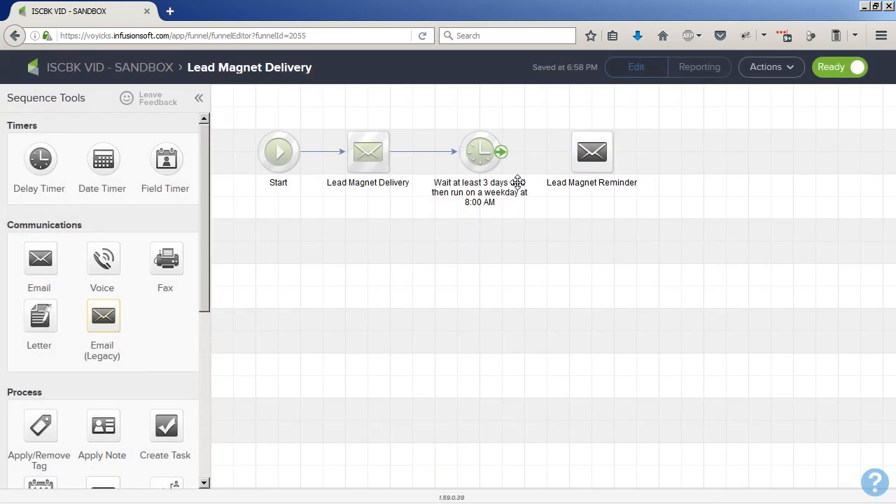
# - Duplicate the timer and reminder email pair, place it after the reminder and connect it into the sequence
pyautogui.moveTo(430, 122); pyautogui.dragTo(632, 200)
pyautogui.rightClick(493, 168)
pyautogui.click(494, 169)
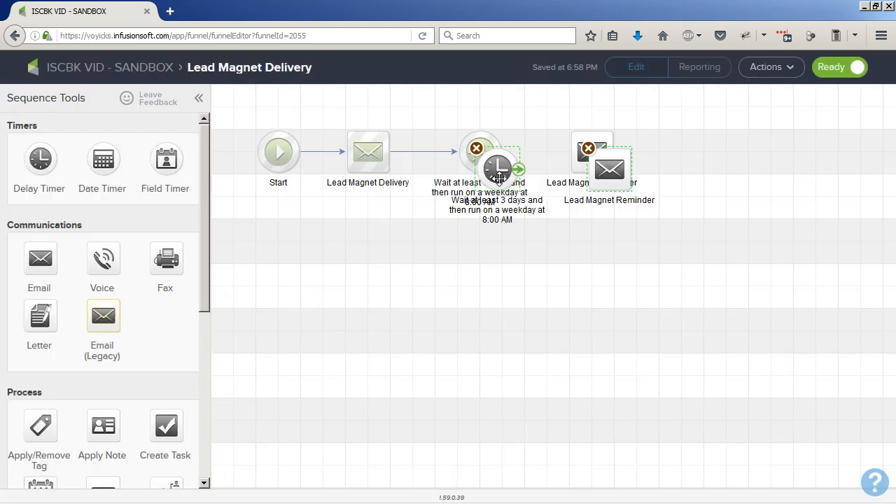
pyautogui.click(737, 174)
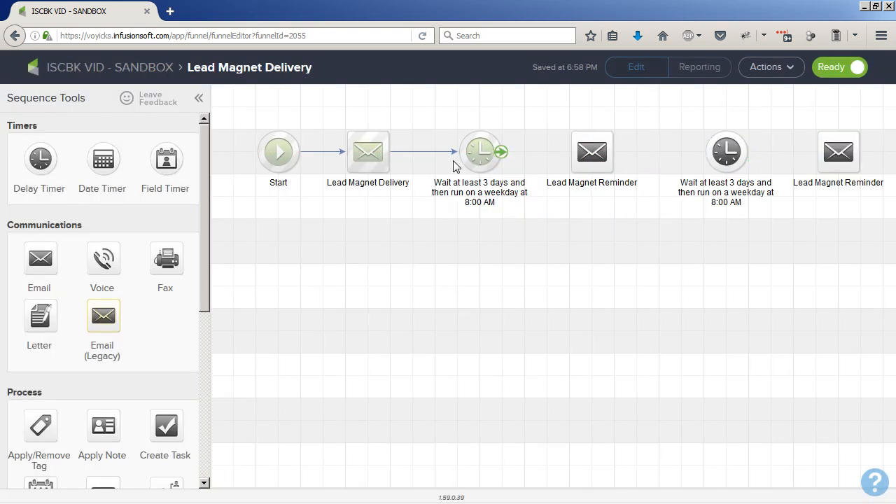
pyautogui.moveTo(503, 167); pyautogui.dragTo(841, 166)
# - Set the second delay timer to wait at least 4 days
pyautogui.doubleClick(726, 151)
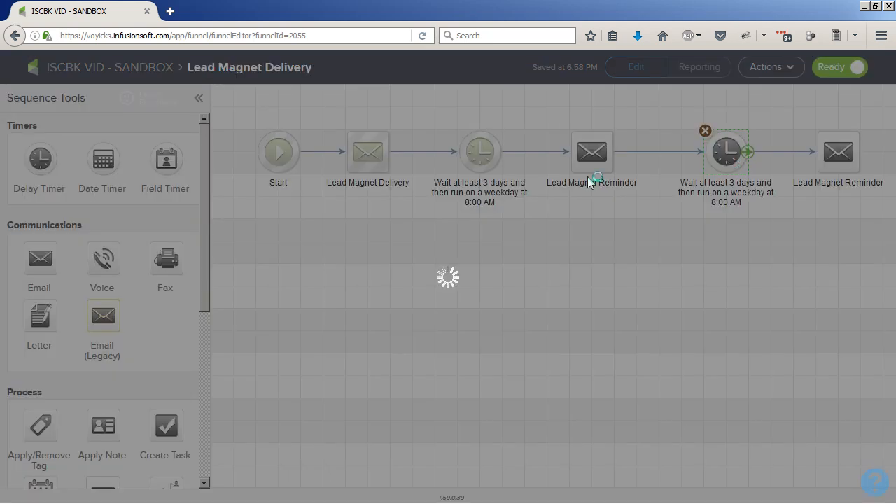
pyautogui.click(220, 256)
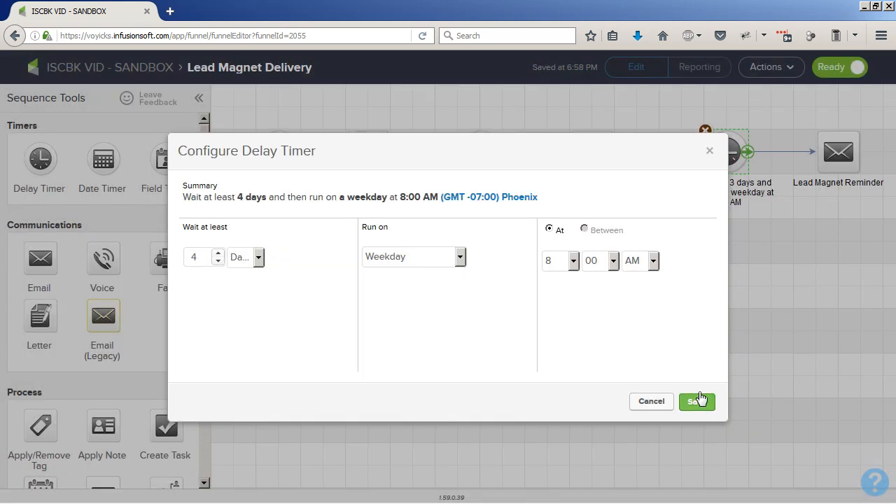
pyautogui.click(697, 401)
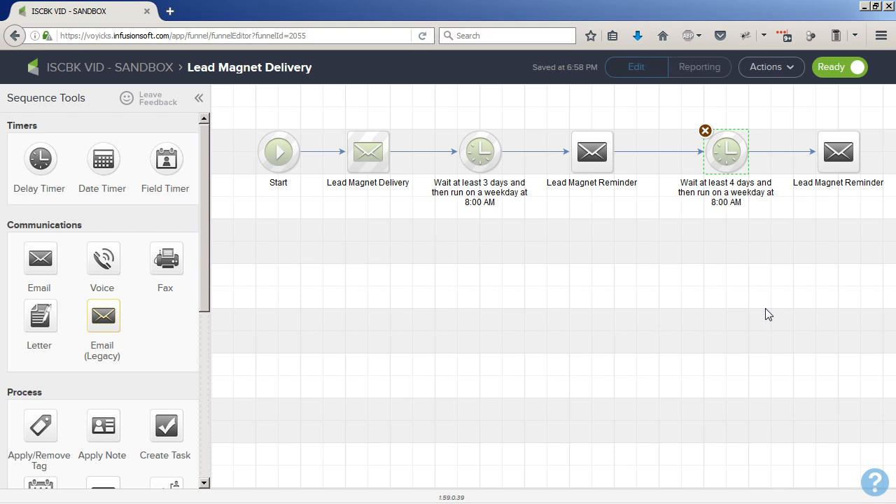
# - Rename the last email as Lead Magnet Final Notice
pyautogui.click(850, 182)
pyautogui.click(850, 183)
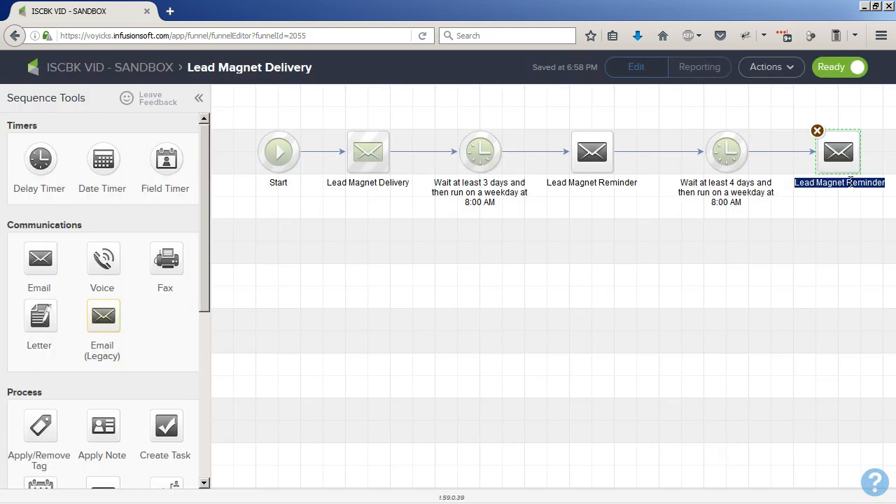
pyautogui.doubleClick(850, 183)
pyautogui.write('Final Notice')
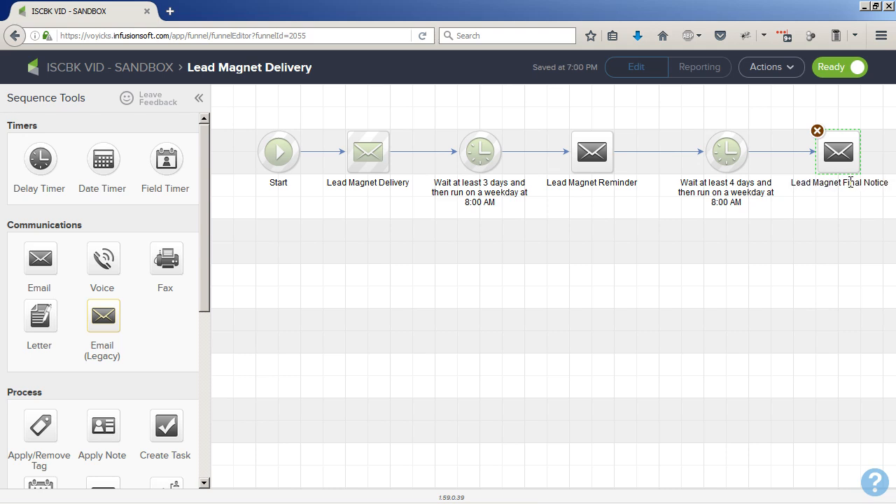
pyautogui.click(685, 308)
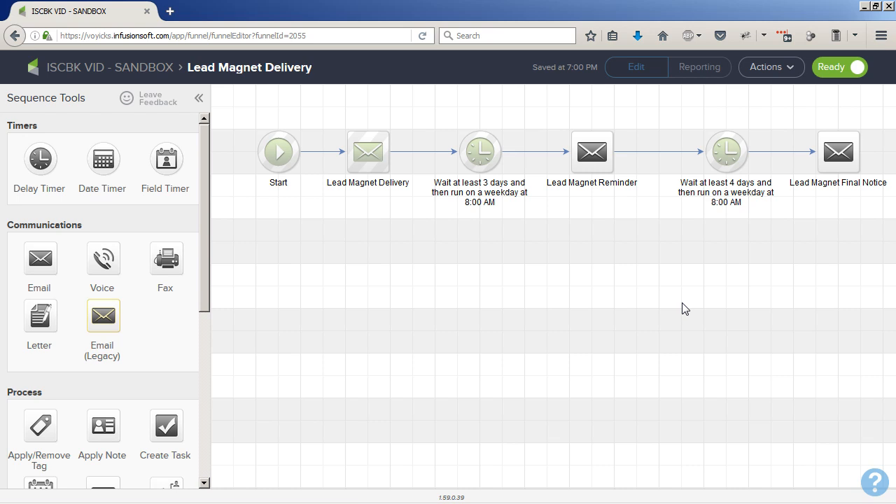
# - Return to the campaign canvas and review the request form element and overall flow
pyautogui.click(147, 71)
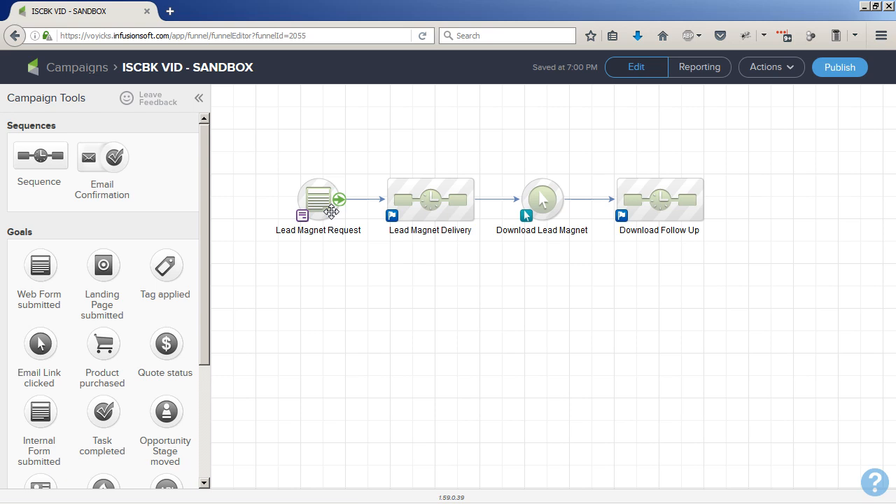
pyautogui.click(331, 212)
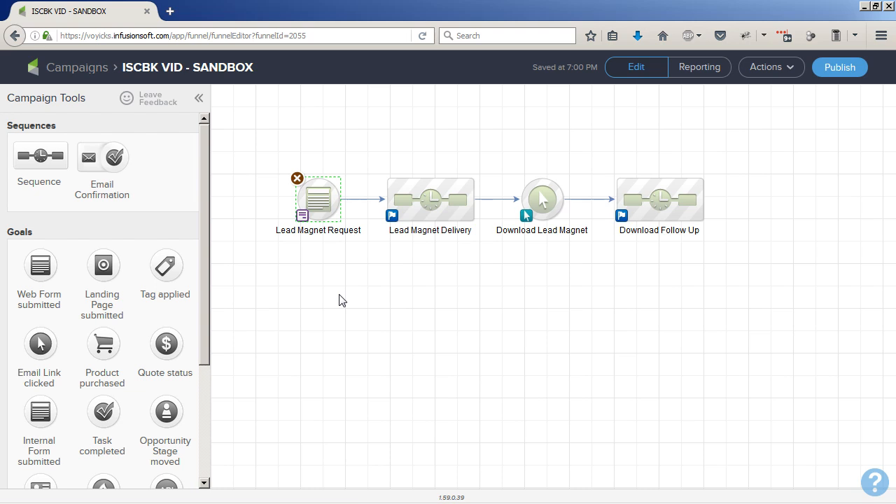
pyautogui.click(334, 331)
pyautogui.click(323, 202)
pyautogui.moveTo(339, 186)
pyautogui.click(539, 264)
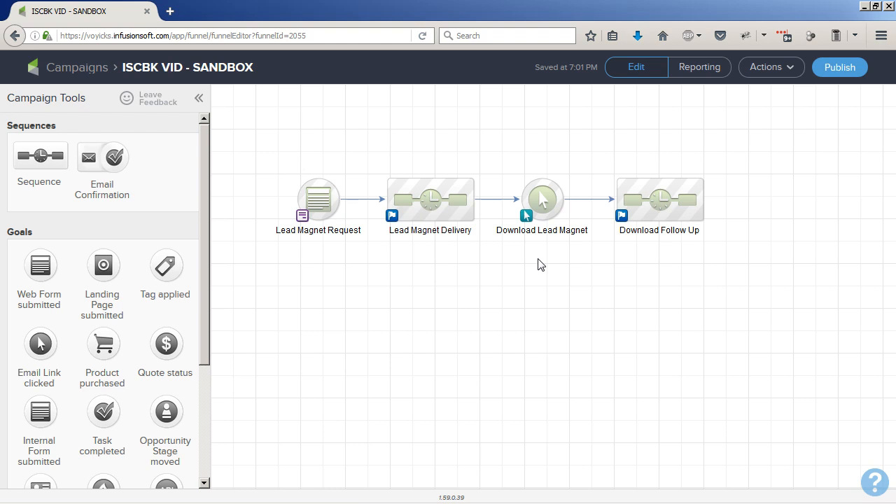
pyautogui.moveTo(416, 190)
pyautogui.click(319, 204)
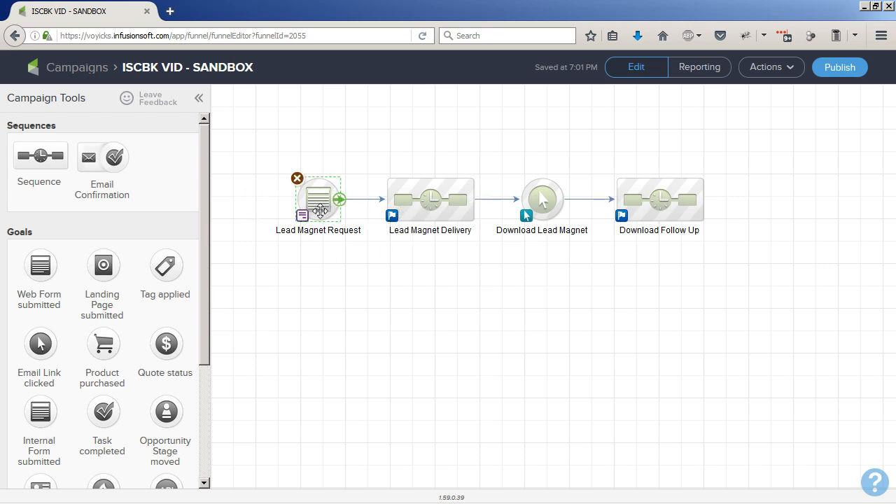
pyautogui.click(316, 291)
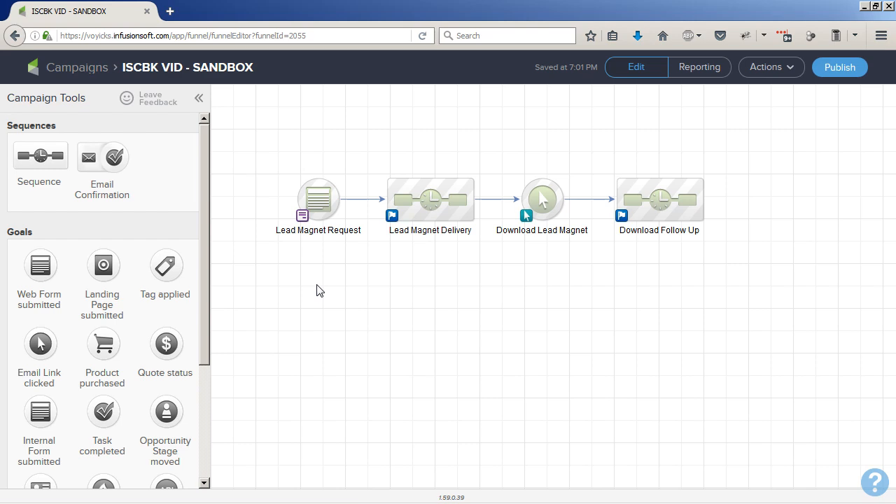
pyautogui.hotkey('alt', 'Tab')
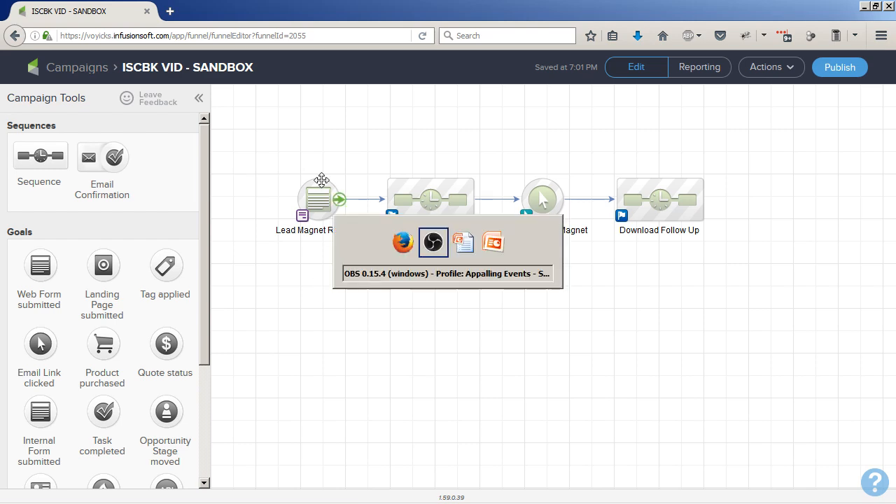
pyautogui.press('Right')
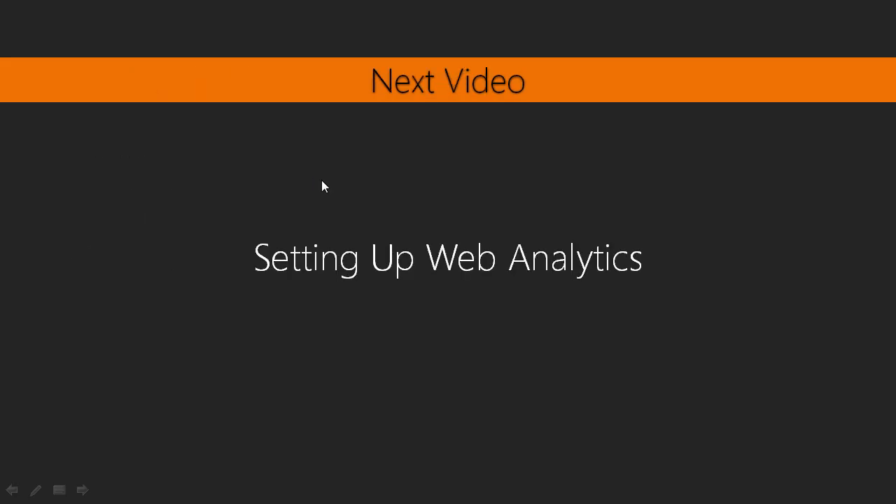